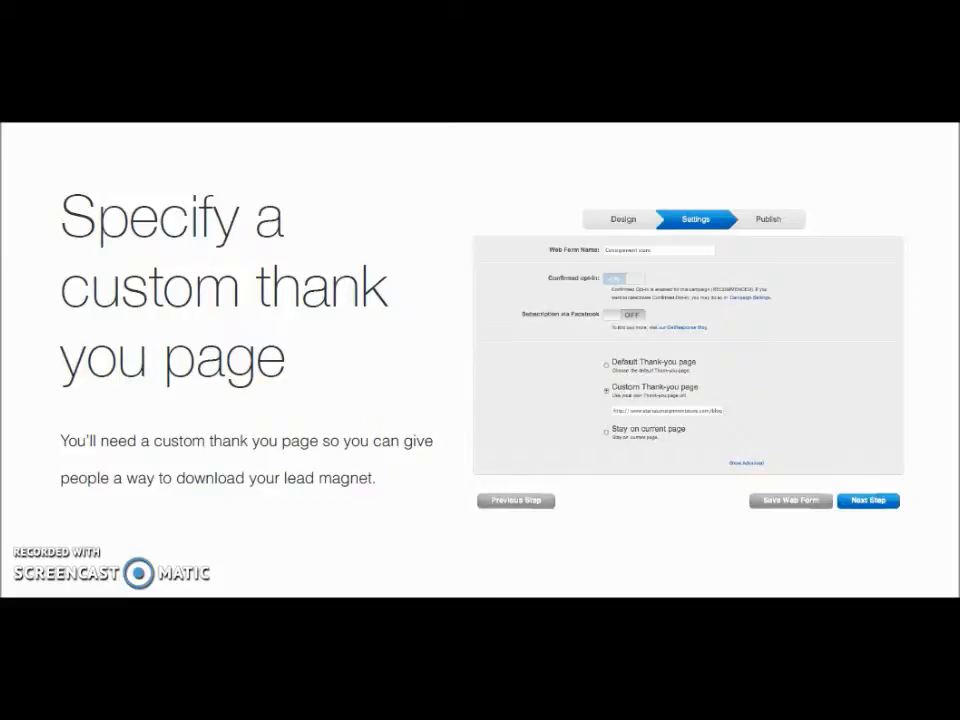
key("Right")
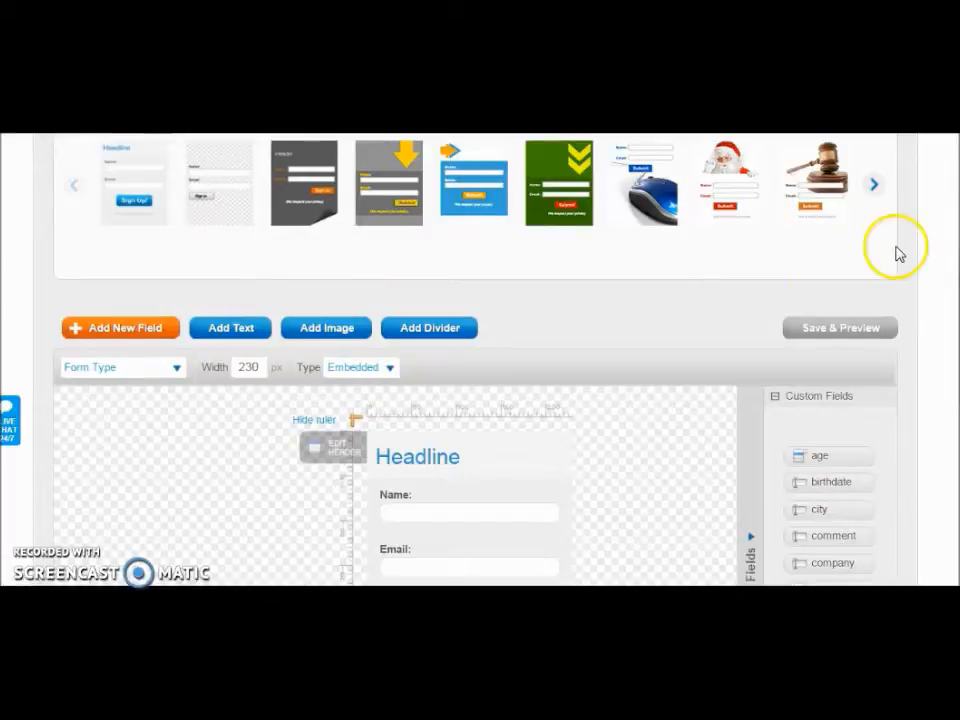
Step: Try replacing the web form's headline text with a short greeting, and discard the edit
scroll(475, 360, "down", 3)
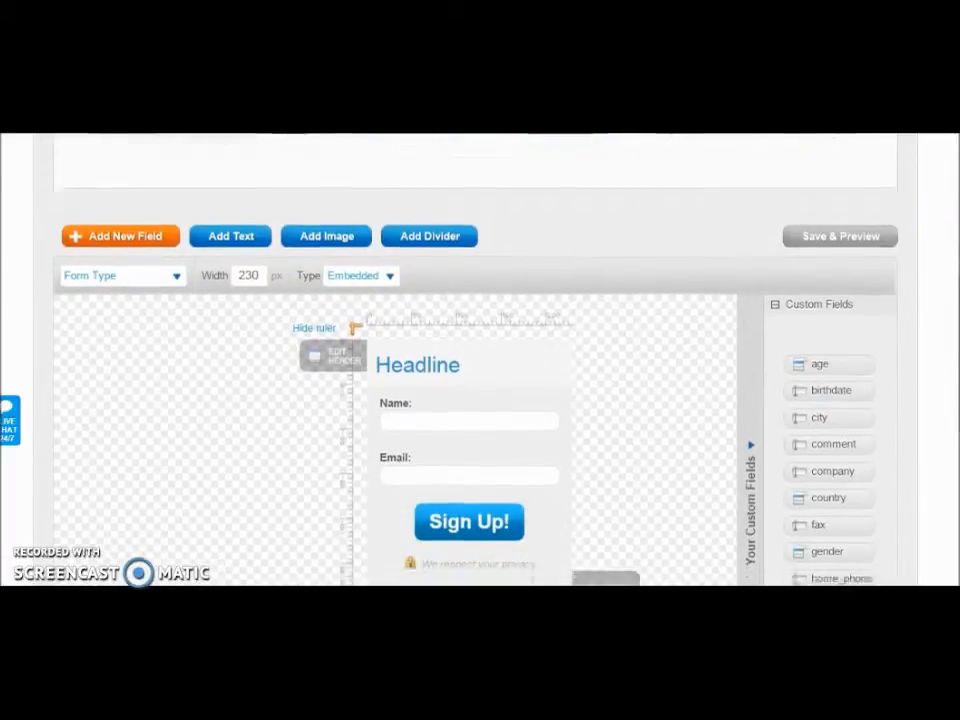
scroll(475, 360, "down", 1)
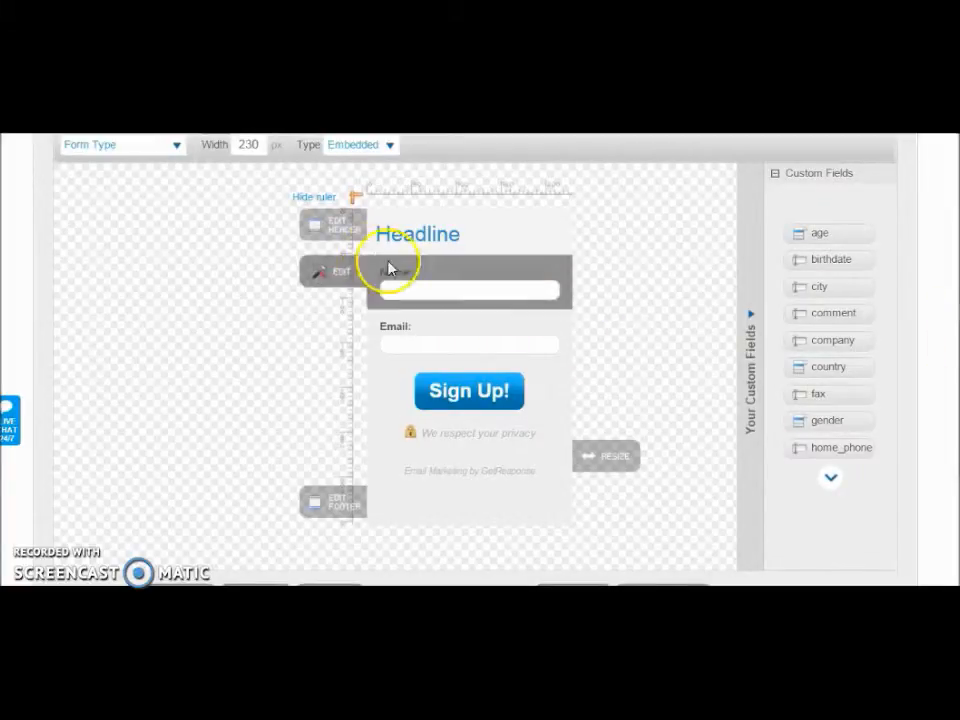
left_click(333, 230)
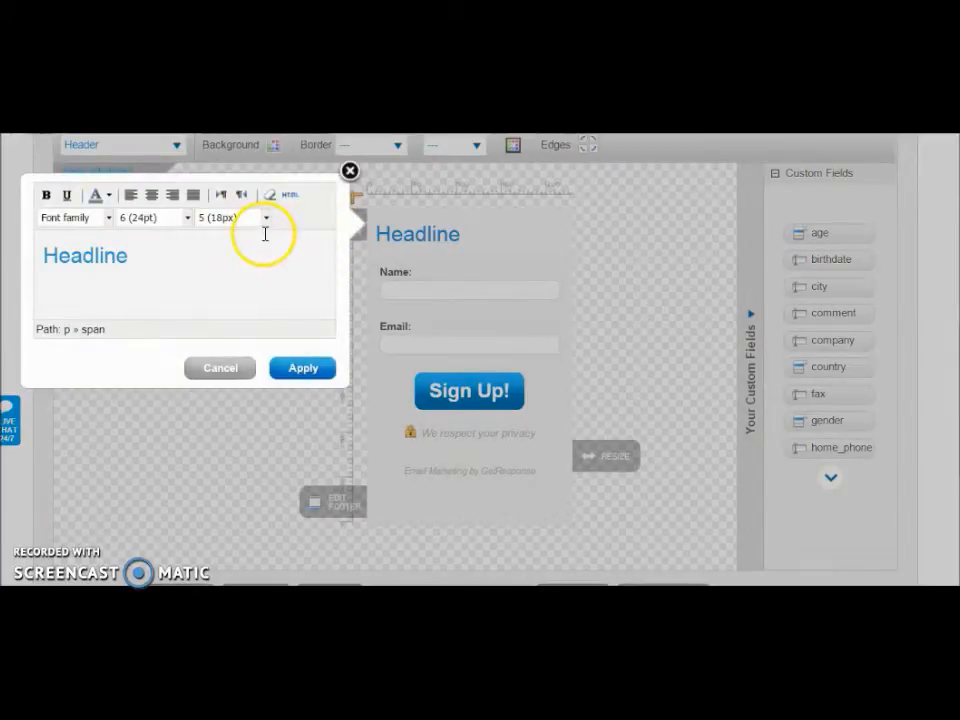
left_click_drag(131, 259, 32, 284)
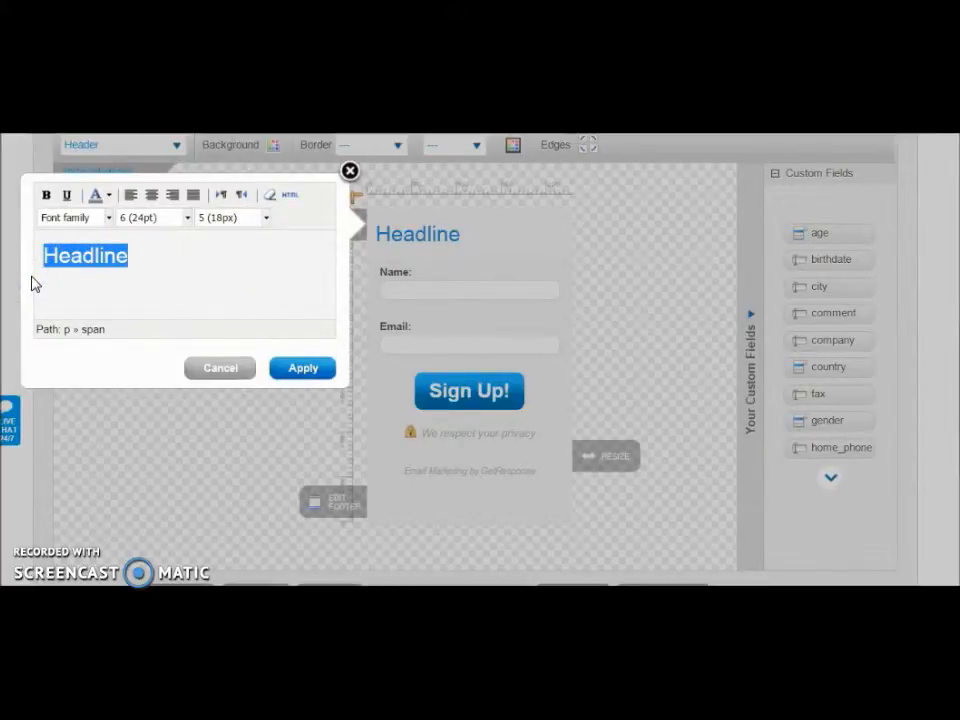
type("Hi Bob")
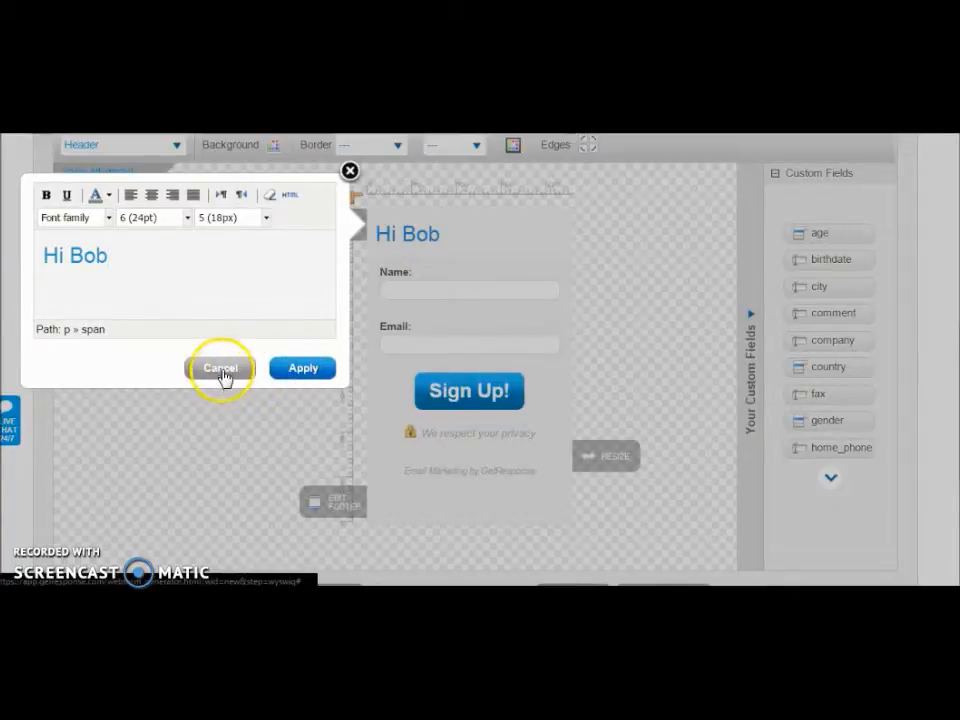
left_click(222, 374)
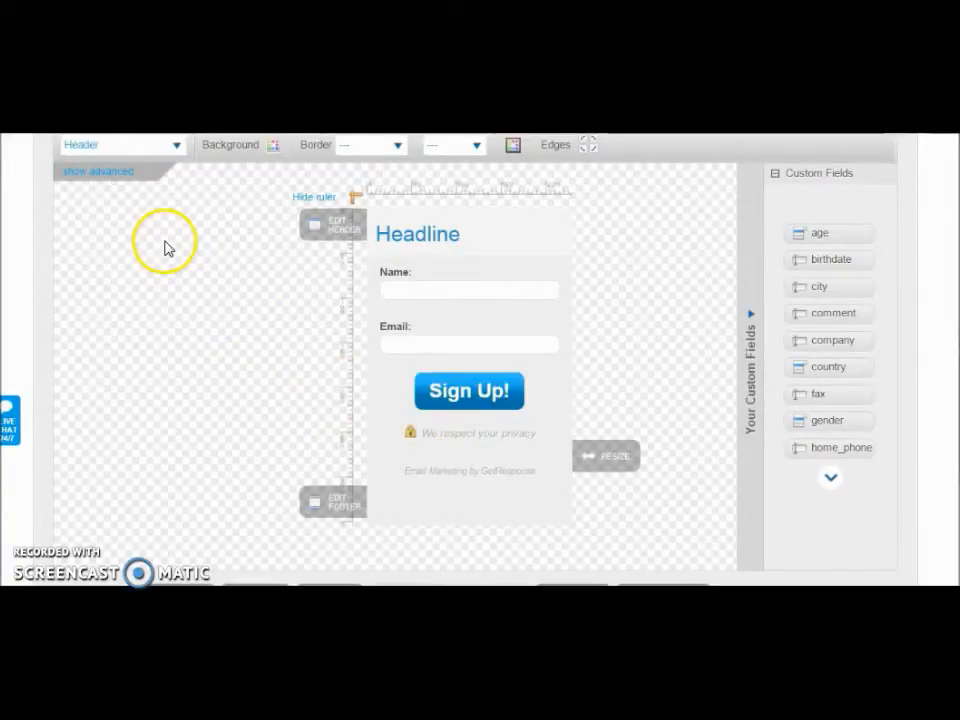
Step: Try a red background colour for the submit button in its advanced settings, and discard it
left_click(178, 148)
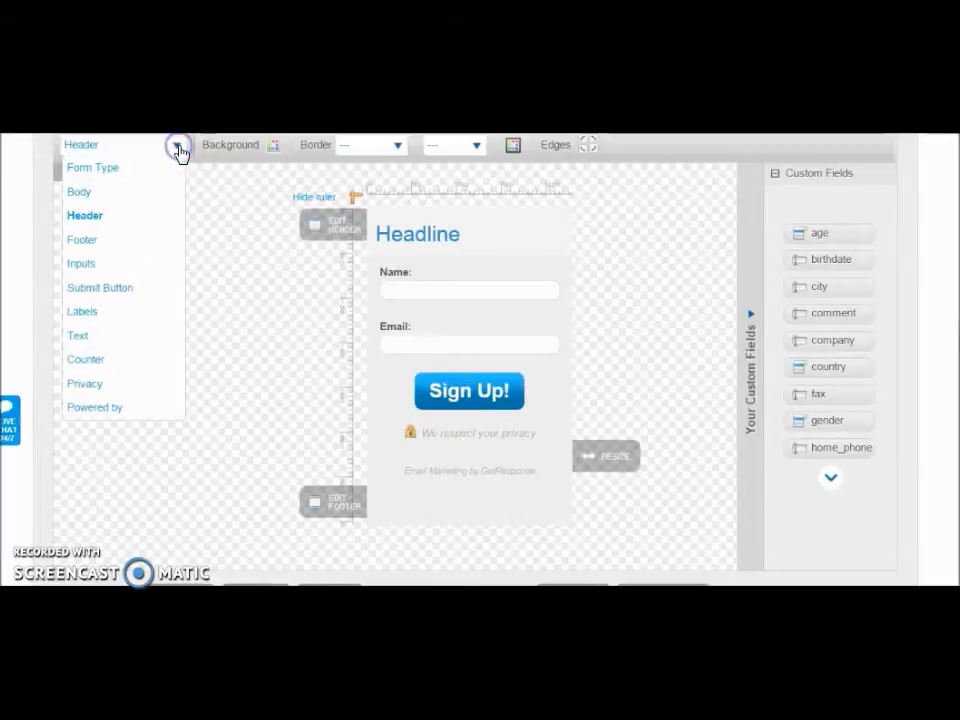
left_click(112, 288)
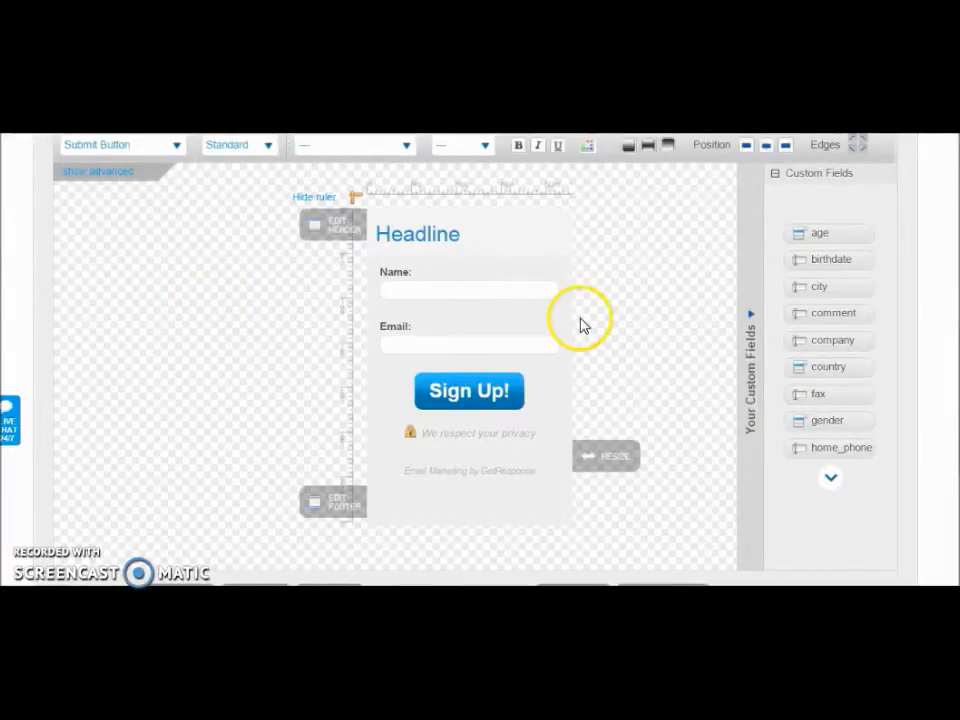
left_click(587, 146)
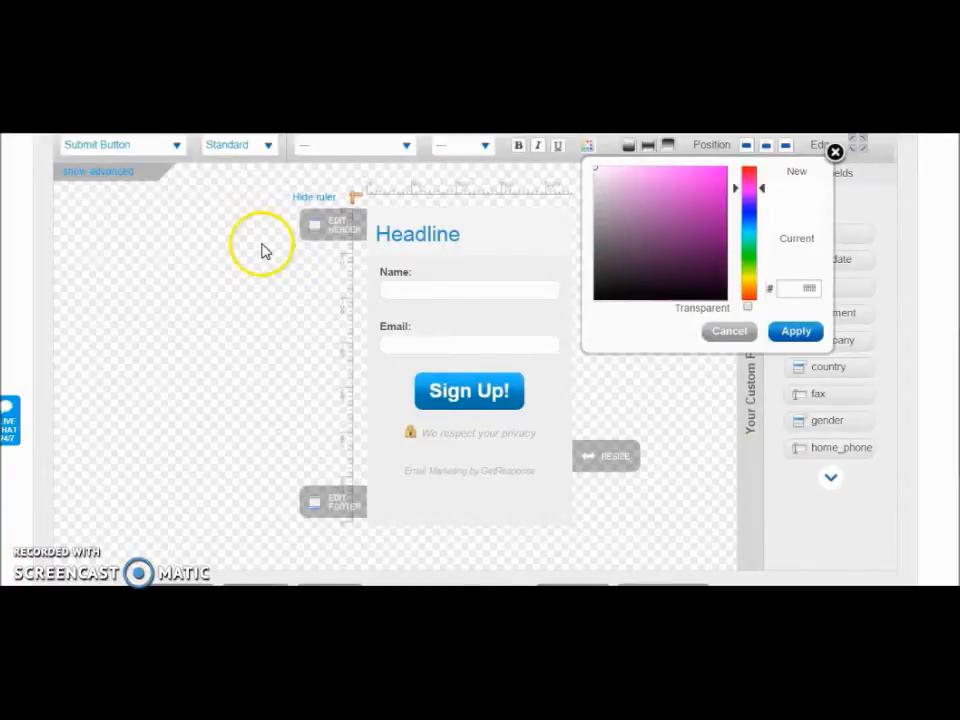
left_click(101, 178)
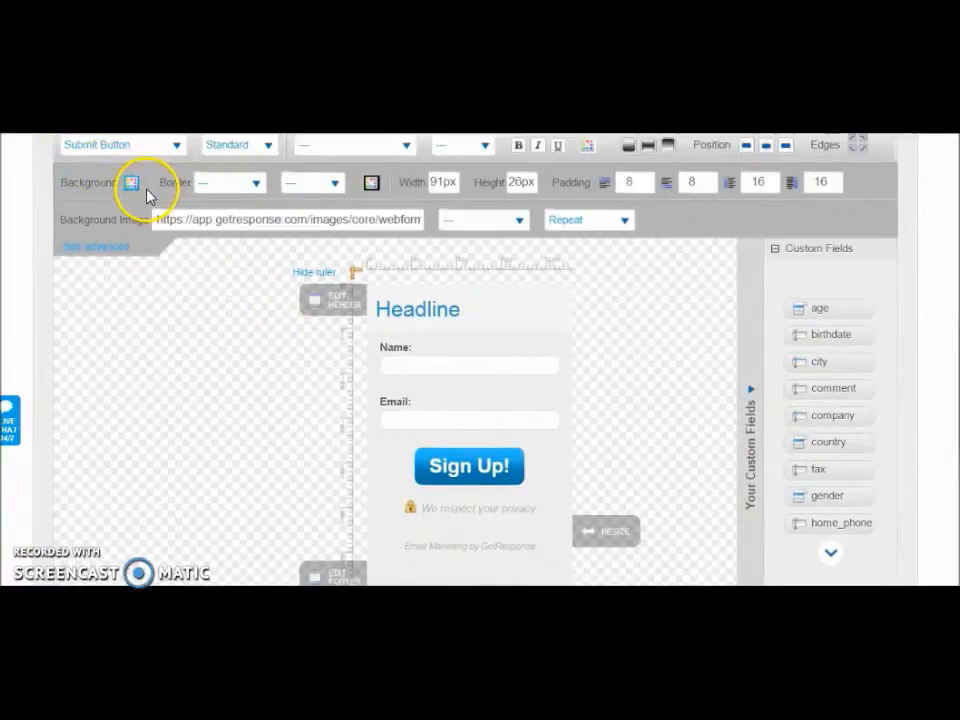
left_click(132, 185)
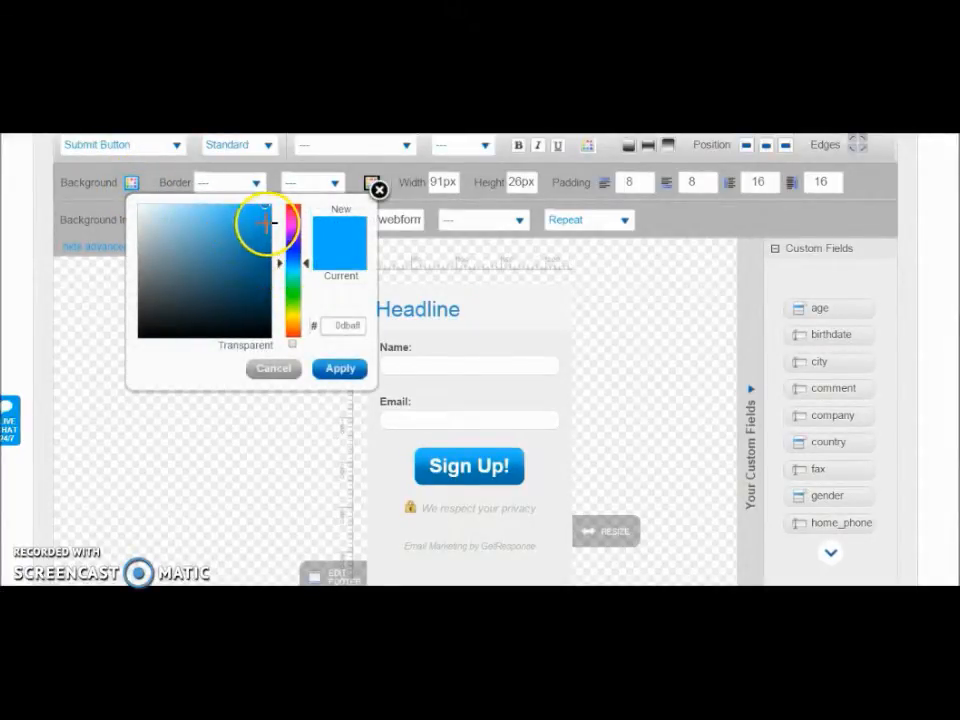
left_click_drag(255, 229, 200, 254)
left_click(306, 266)
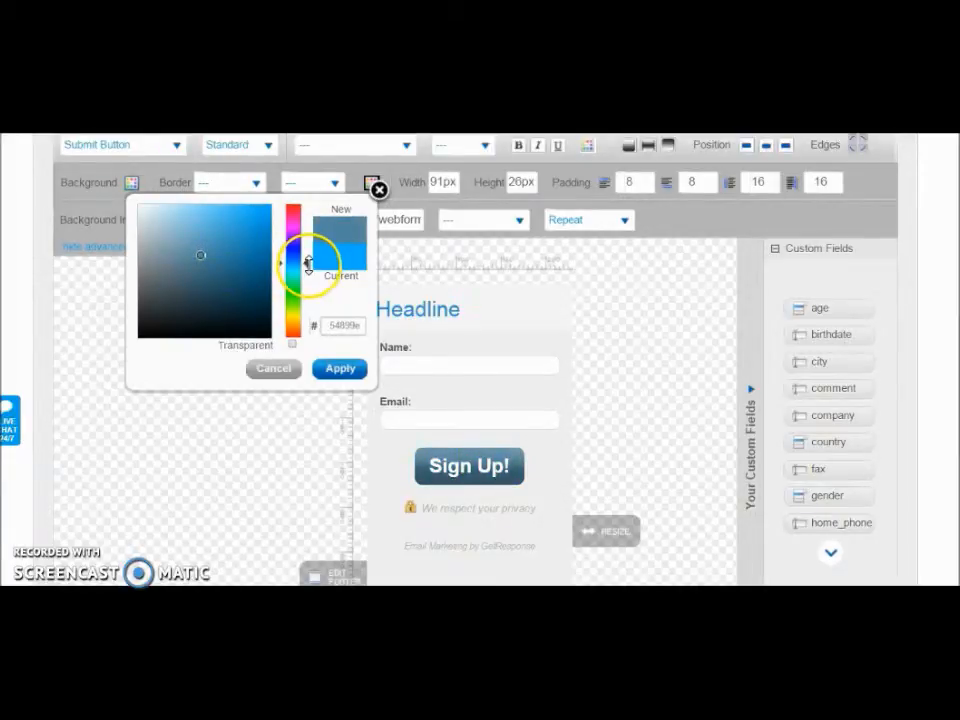
left_click_drag(306, 264, 303, 211)
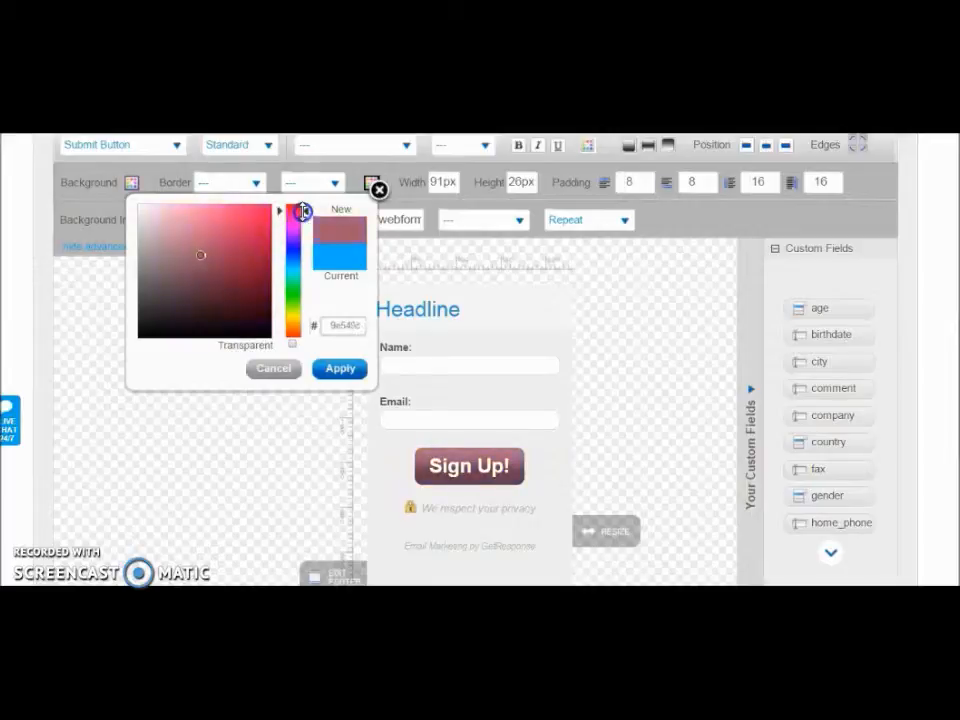
left_click_drag(231, 253, 256, 231)
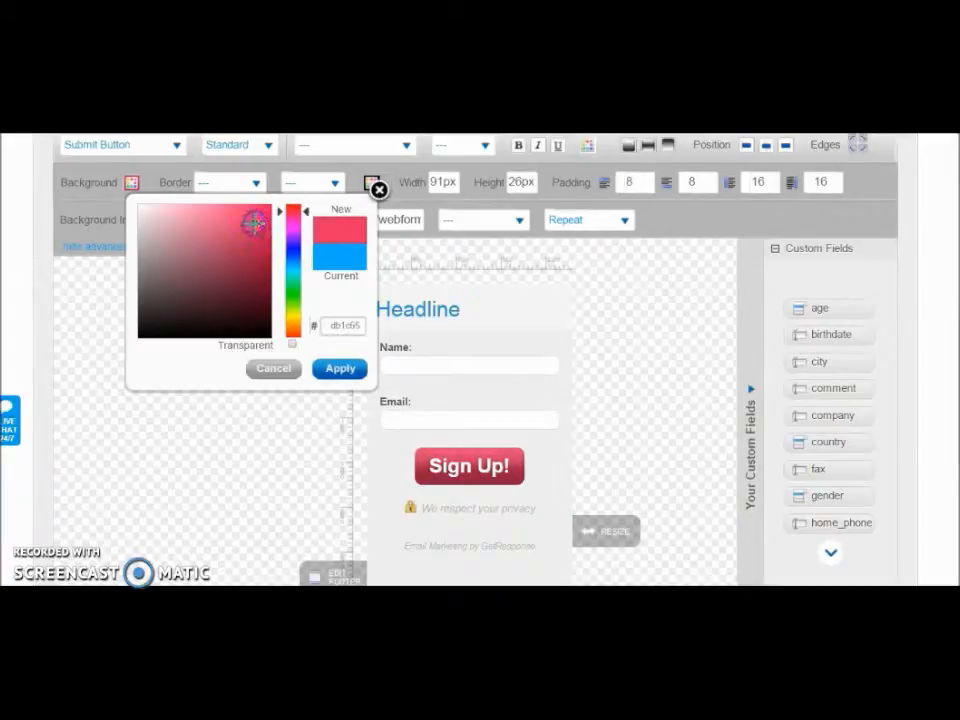
left_click(378, 189)
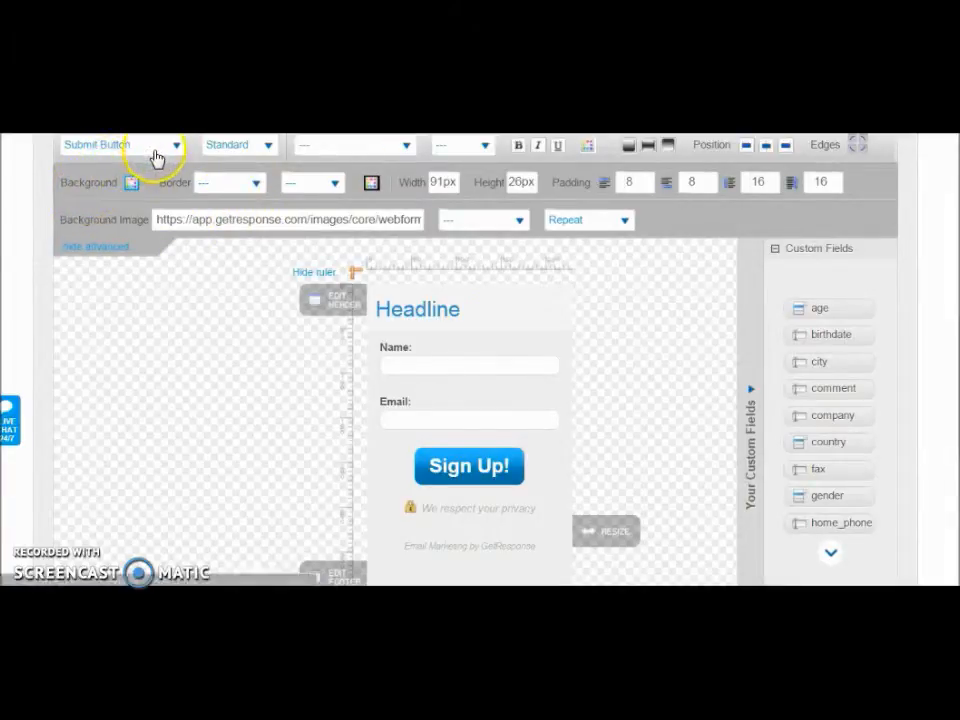
left_click(90, 250)
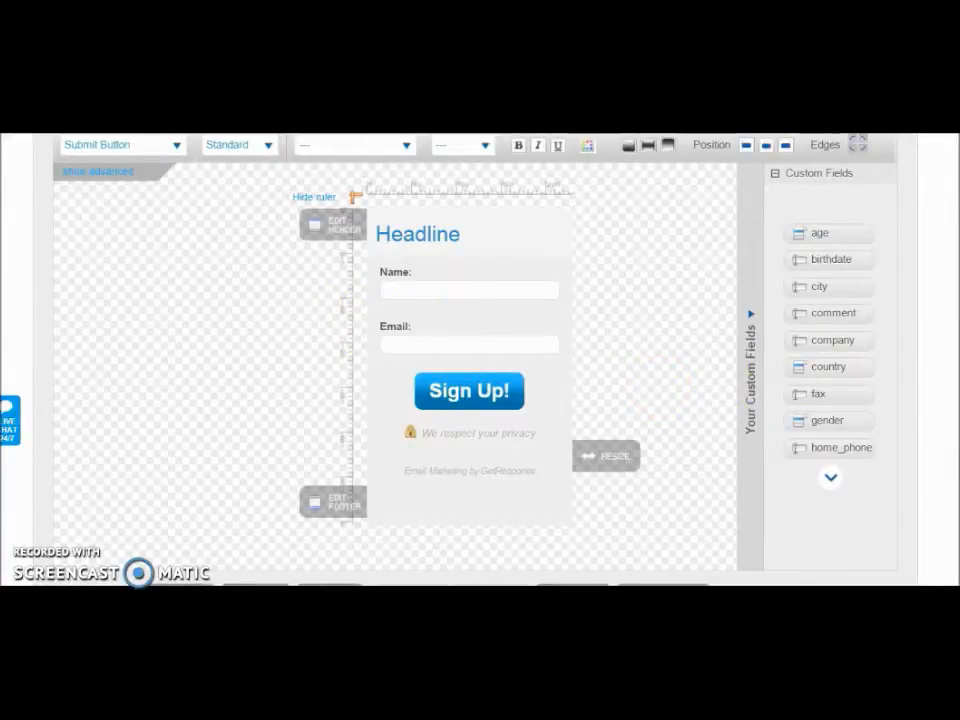
Step: Widen the web form to 294 px and hide its Privacy and Powered by lines
scroll(480, 360, "down", 2)
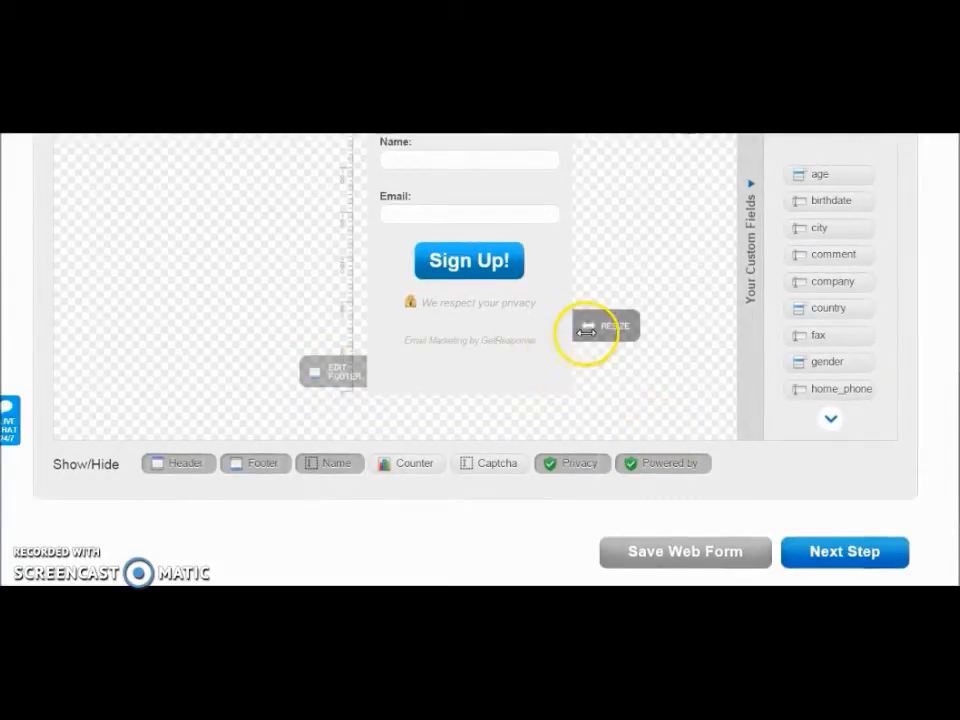
left_click_drag(594, 330, 653, 326)
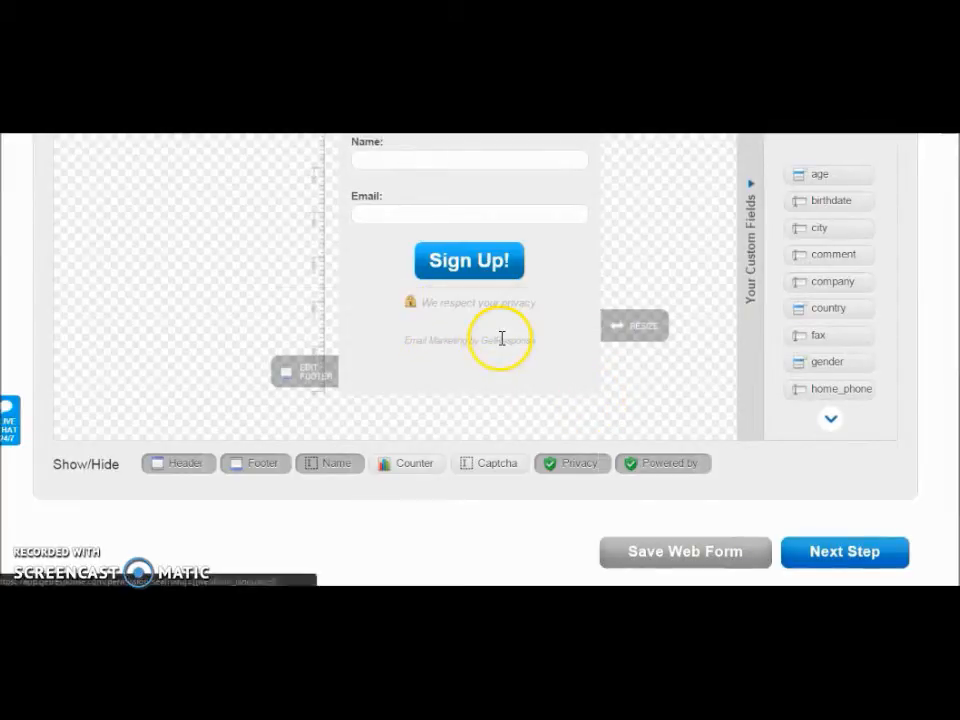
left_click(571, 464)
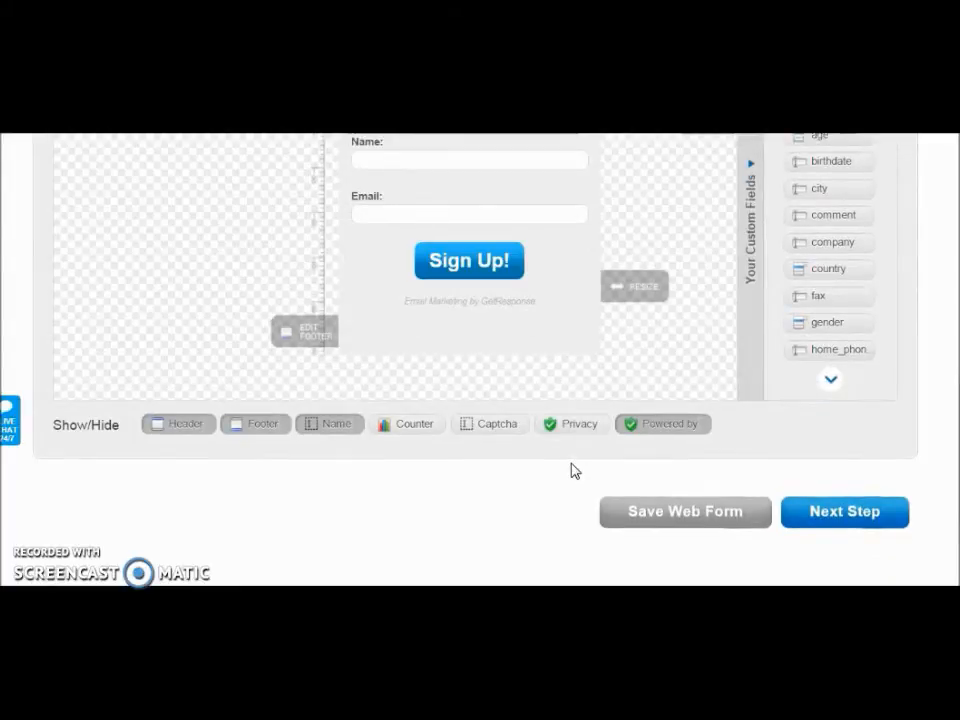
left_click(652, 430)
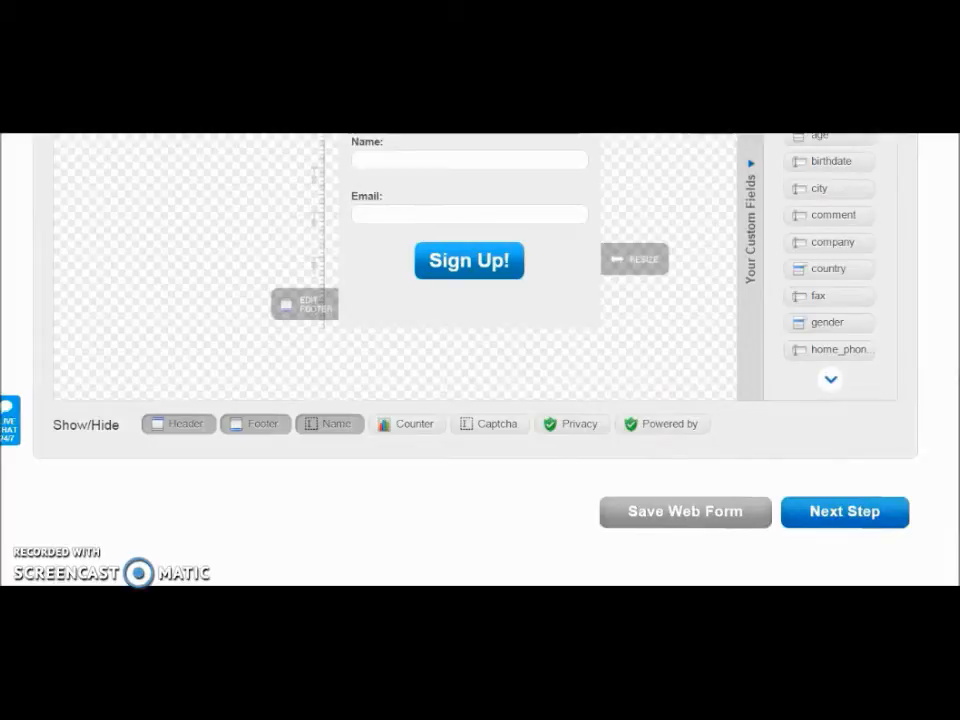
Step: Add the birthdate custom field to the form and place it between the Name and Email fields
scroll(480, 350, "up", 3)
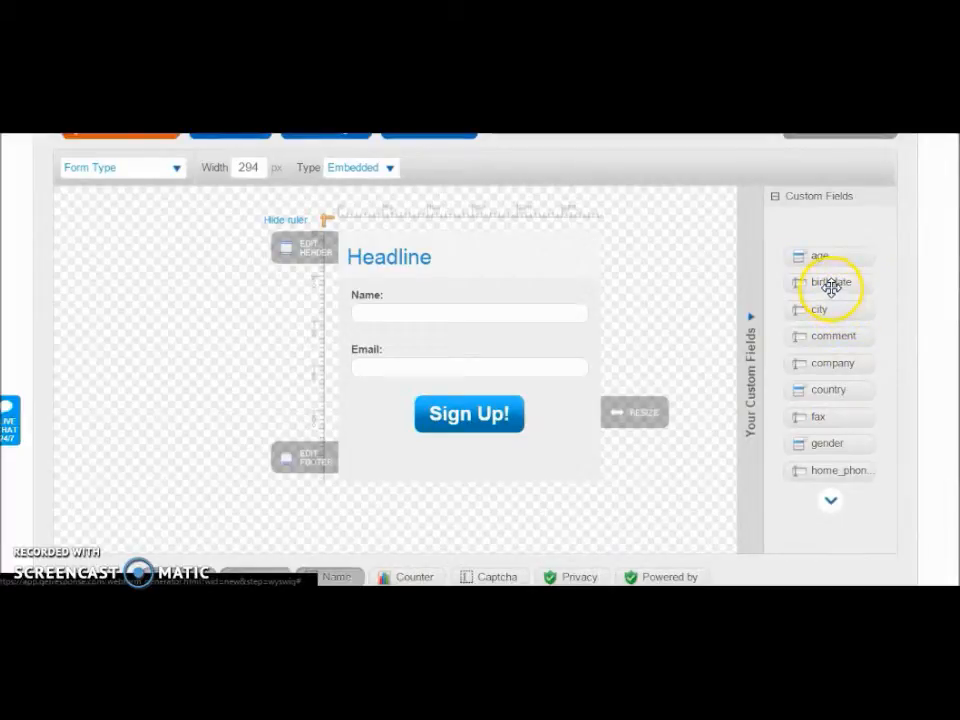
left_click_drag(828, 285, 441, 298)
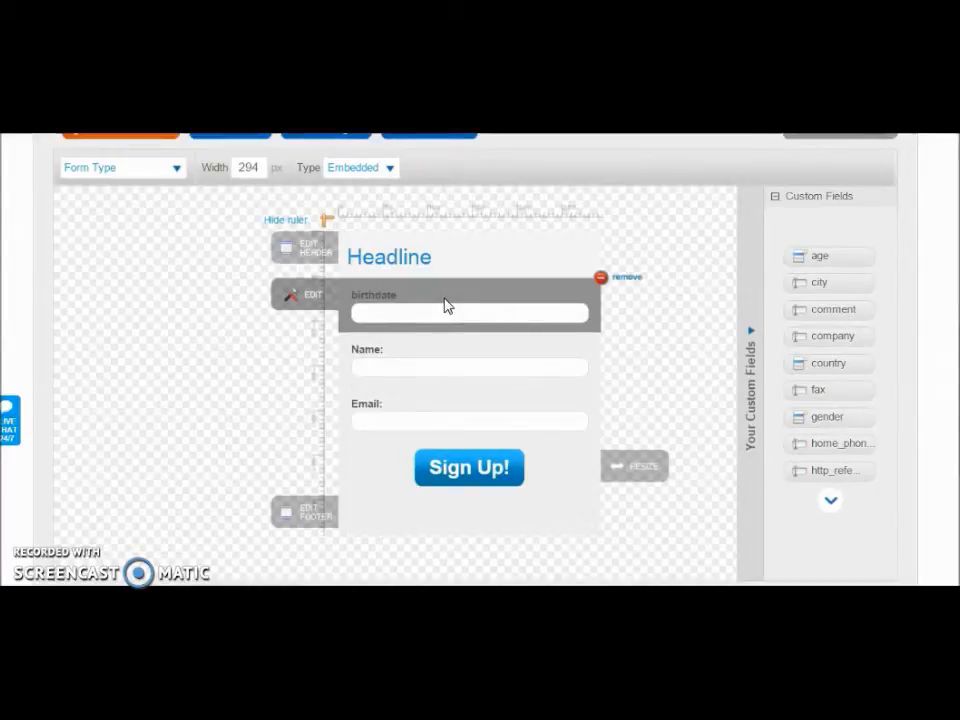
left_click_drag(446, 298, 456, 361)
left_click(478, 360)
left_click(712, 331)
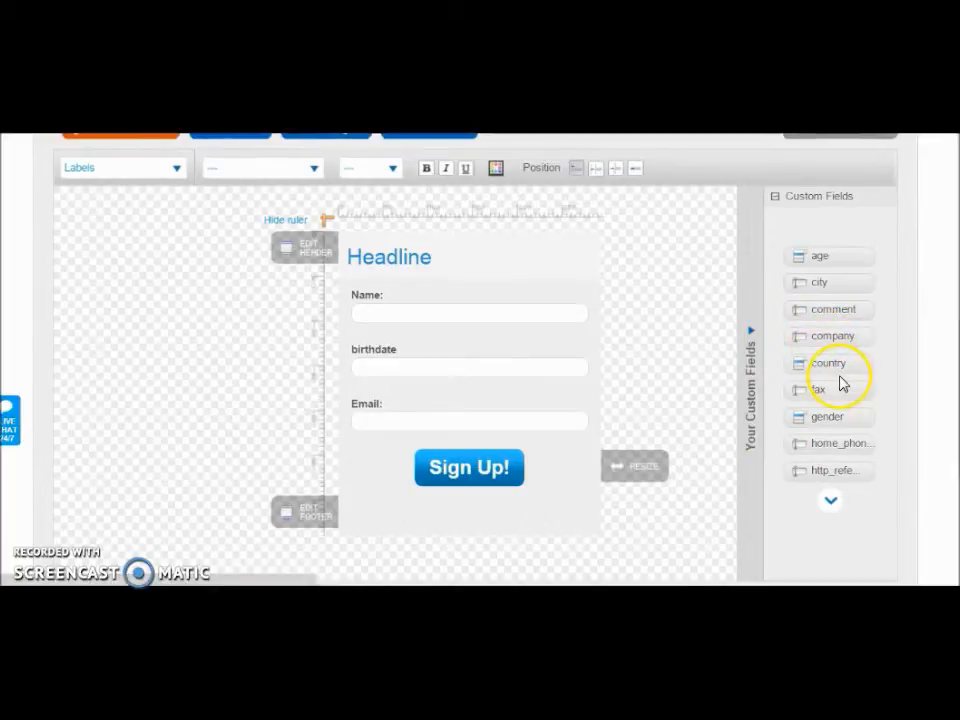
left_click(832, 502)
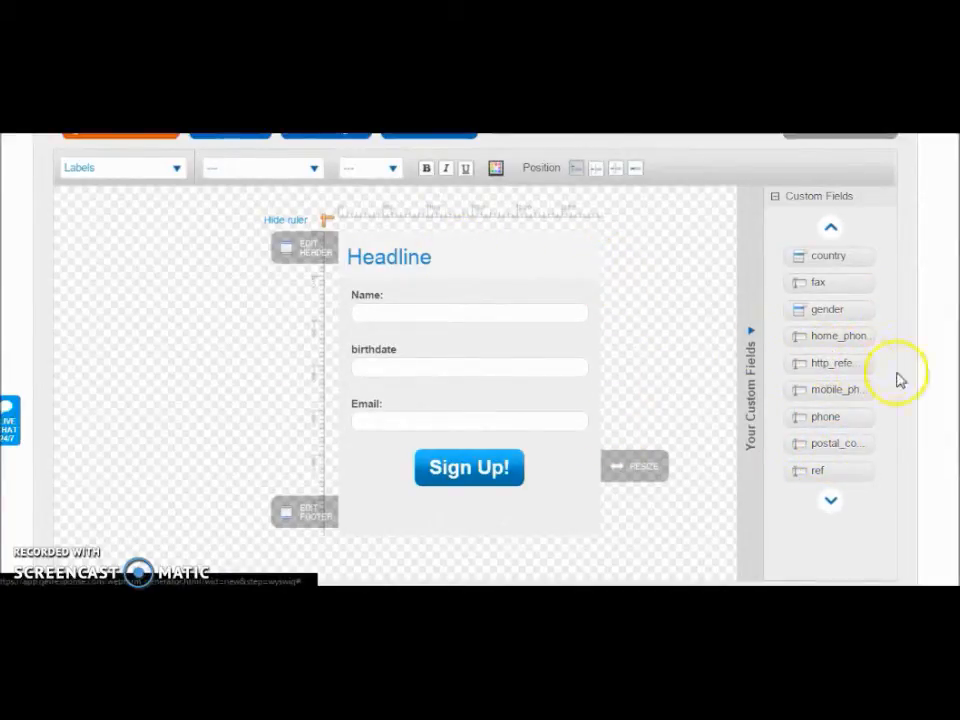
scroll(480, 400, "up", 3)
scroll(575, 320, "down", 3)
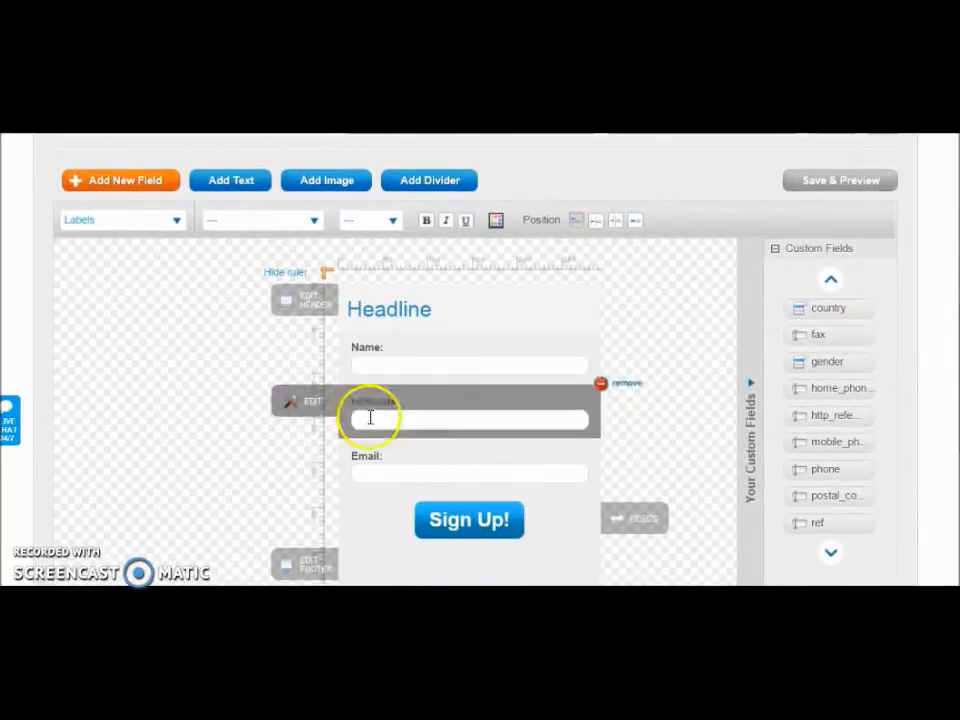
Step: Try the blue background colour 647cd1 on the form body, discard it, and check the body's advanced background image settings
left_click(176, 222)
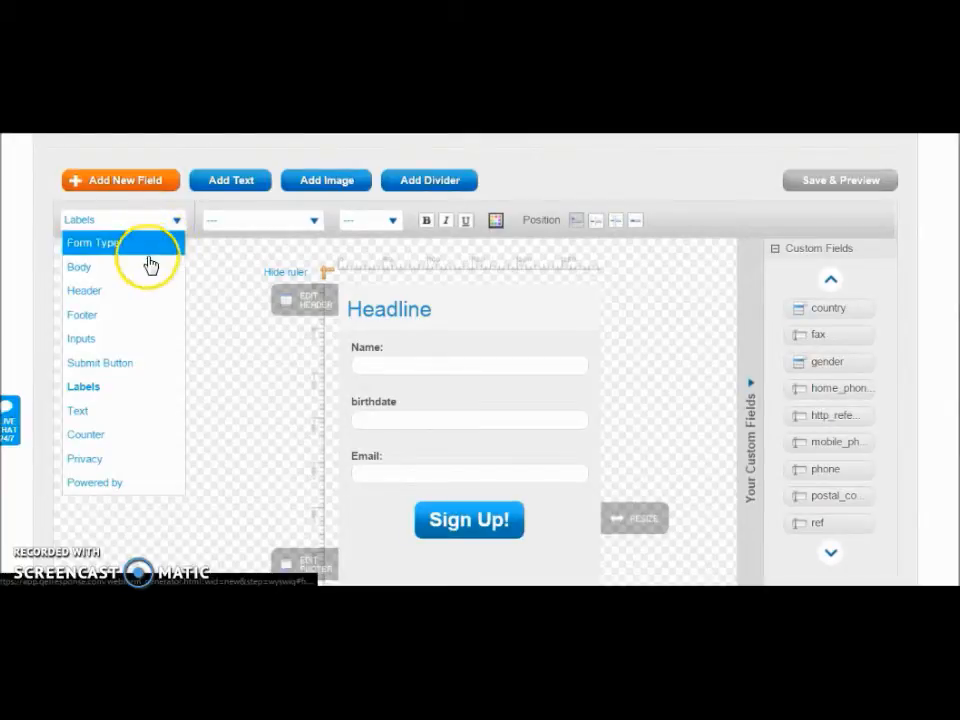
left_click(147, 266)
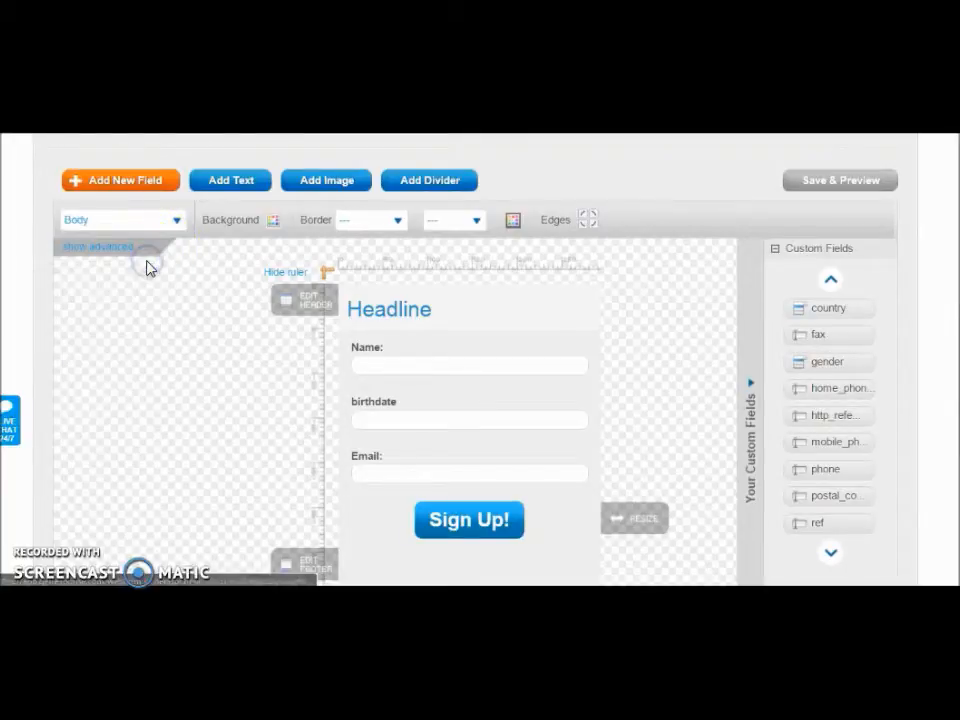
left_click(273, 222)
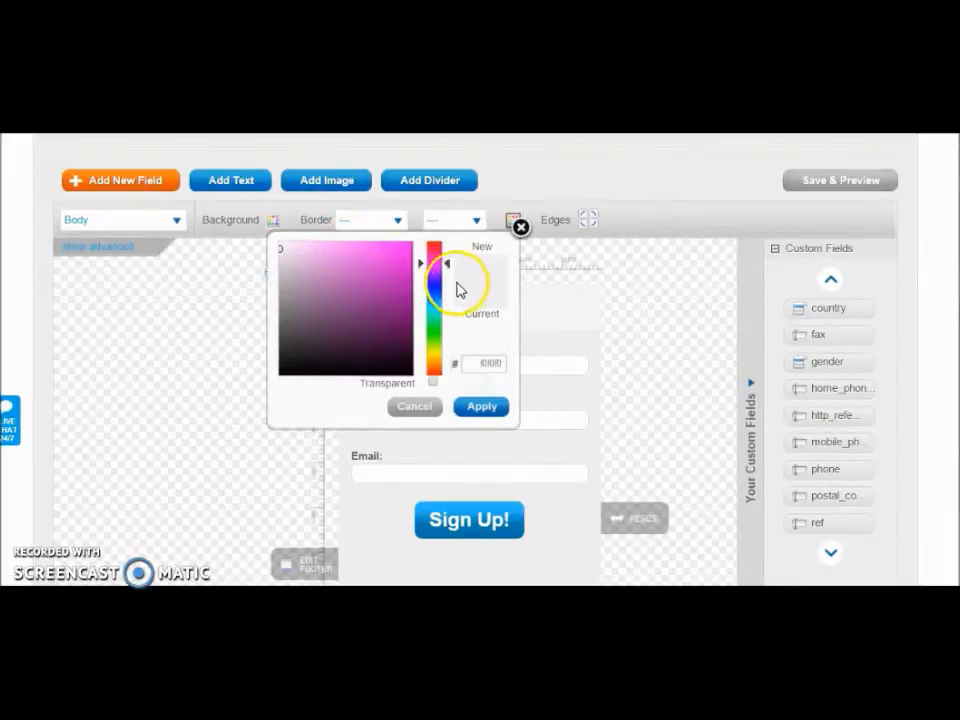
left_click_drag(448, 262, 452, 295)
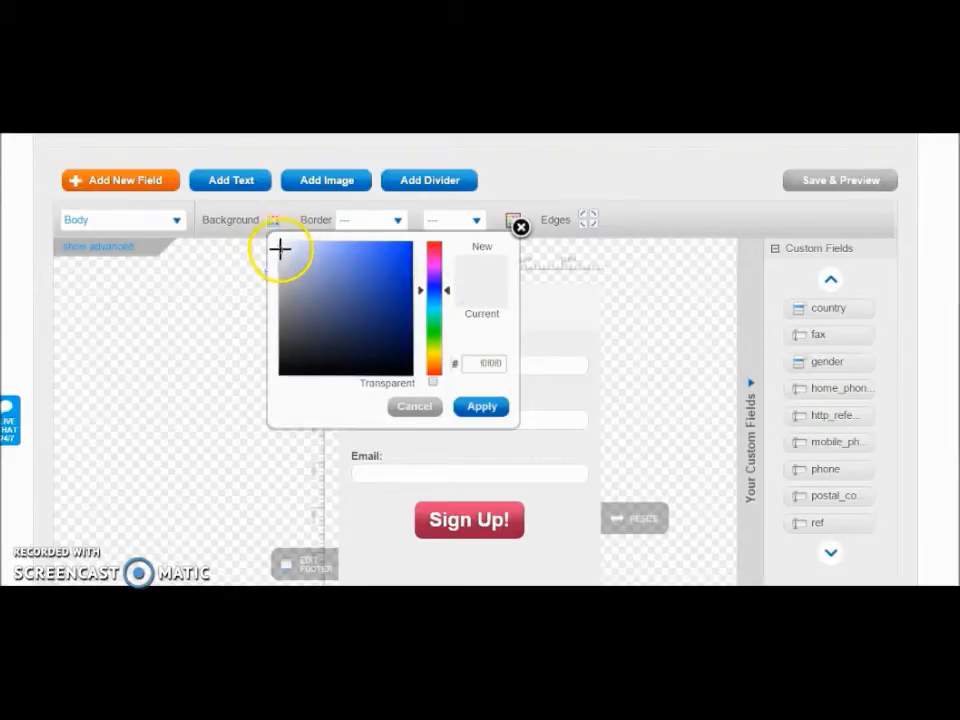
left_click_drag(281, 249, 349, 266)
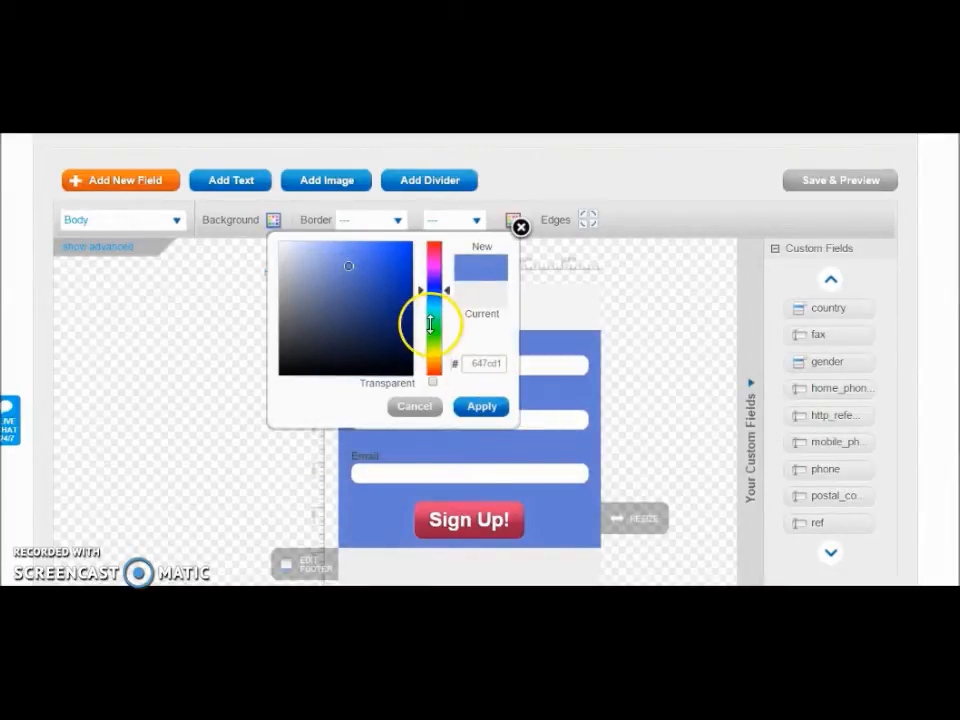
left_click(520, 228)
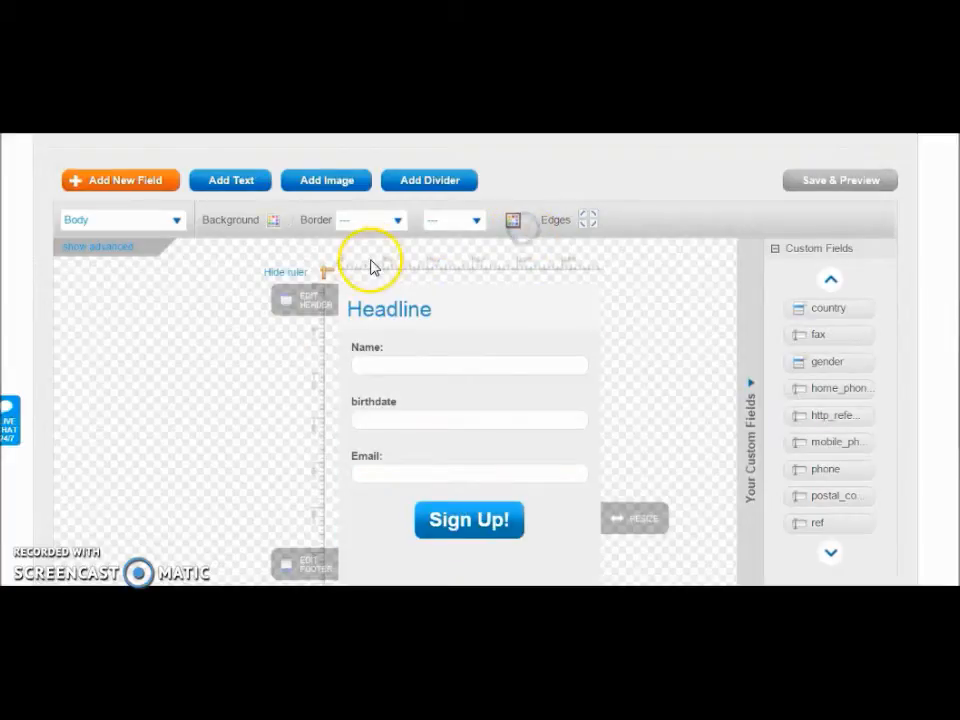
left_click(114, 250)
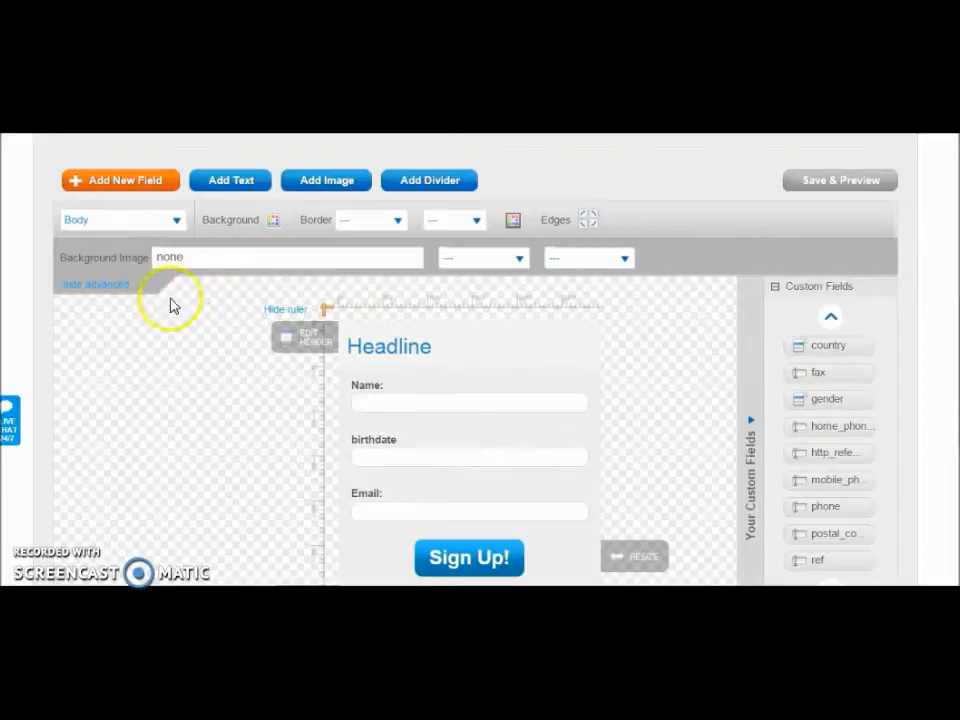
left_click(101, 285)
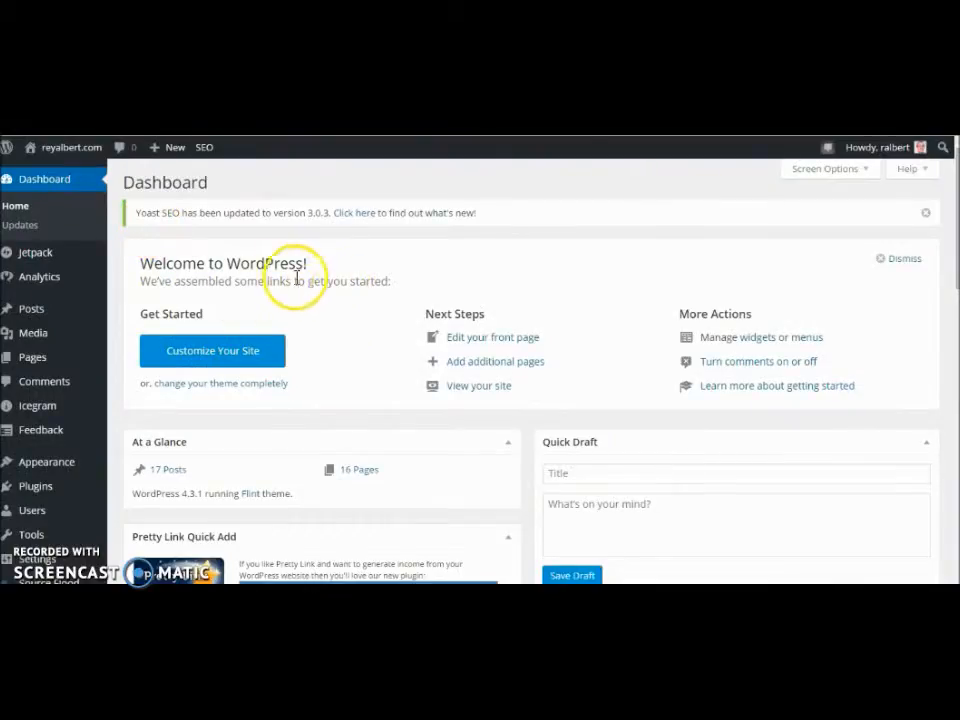
Step: Look at the site's public home page and return to the WordPress dashboard
mouse_move(66, 150)
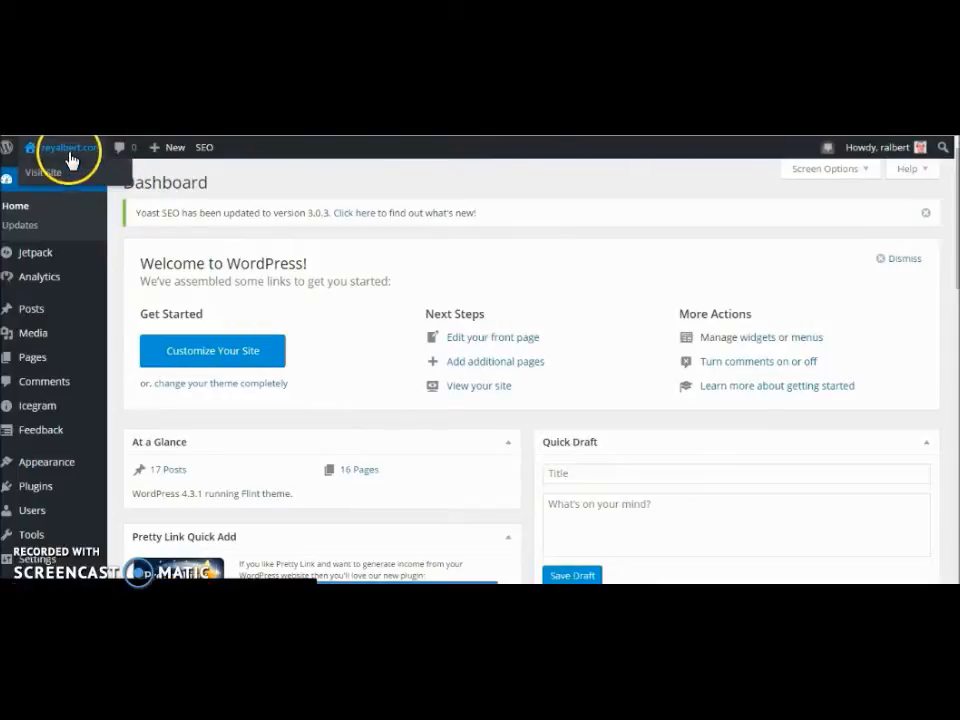
left_click(48, 176)
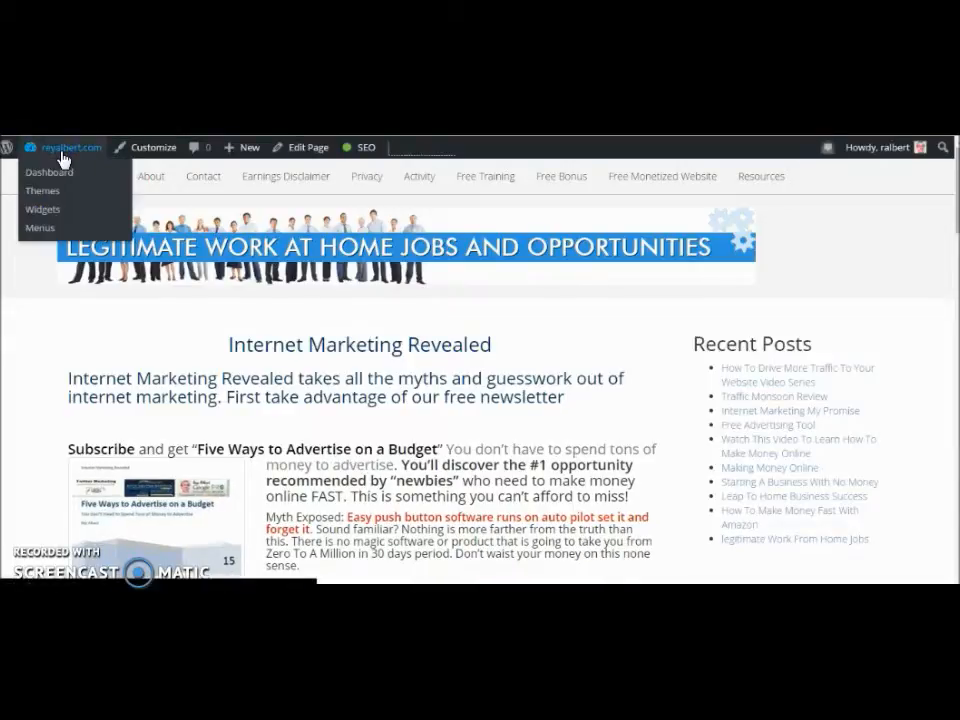
left_click(55, 178)
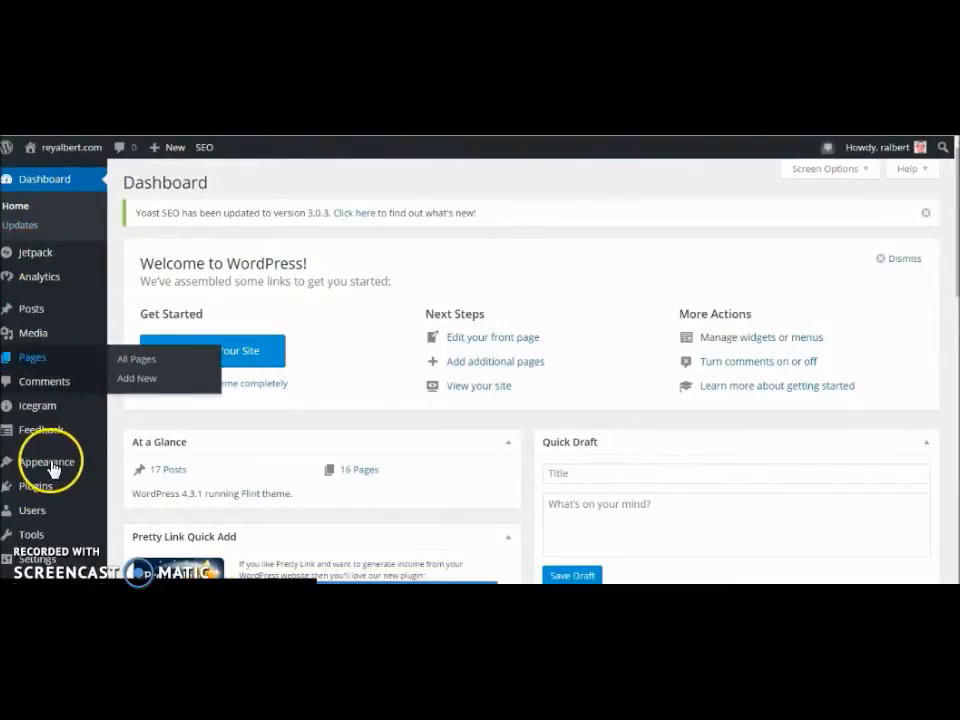
Step: Add a Text widget to the Right area on the Widgets page and collapse its settings
mouse_move(51, 467)
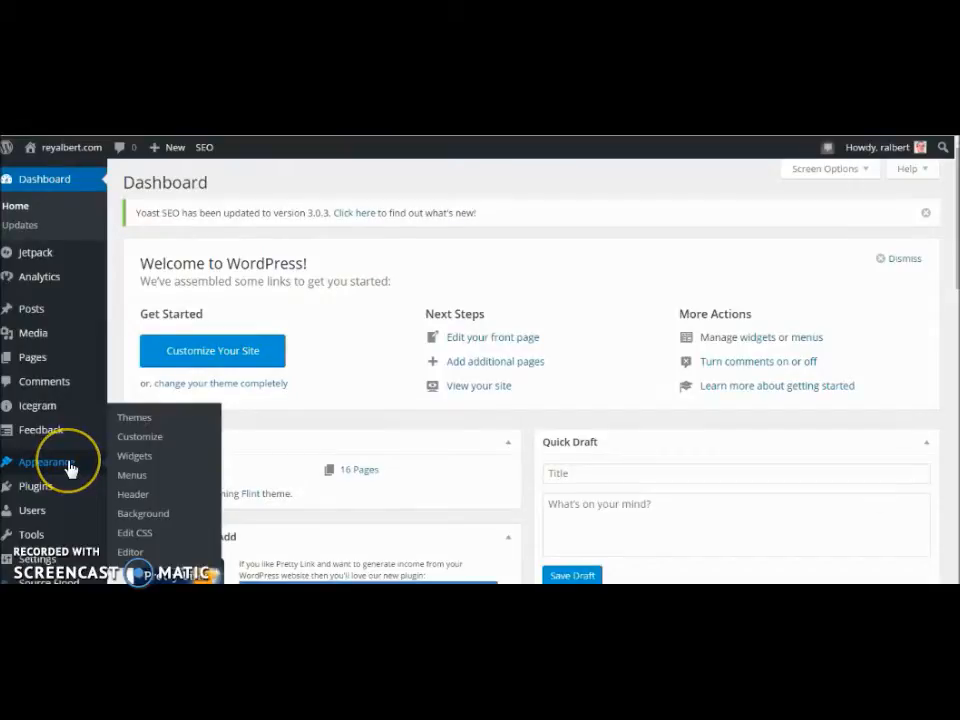
left_click(139, 458)
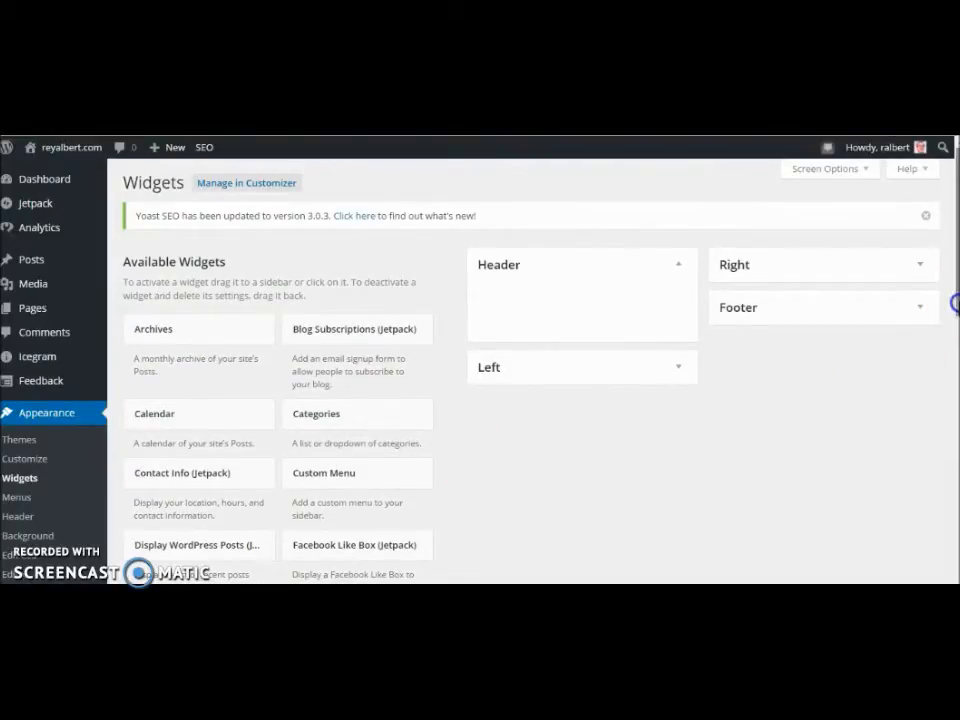
scroll(950, 300, "down", 2)
scroll(530, 370, "down", 5)
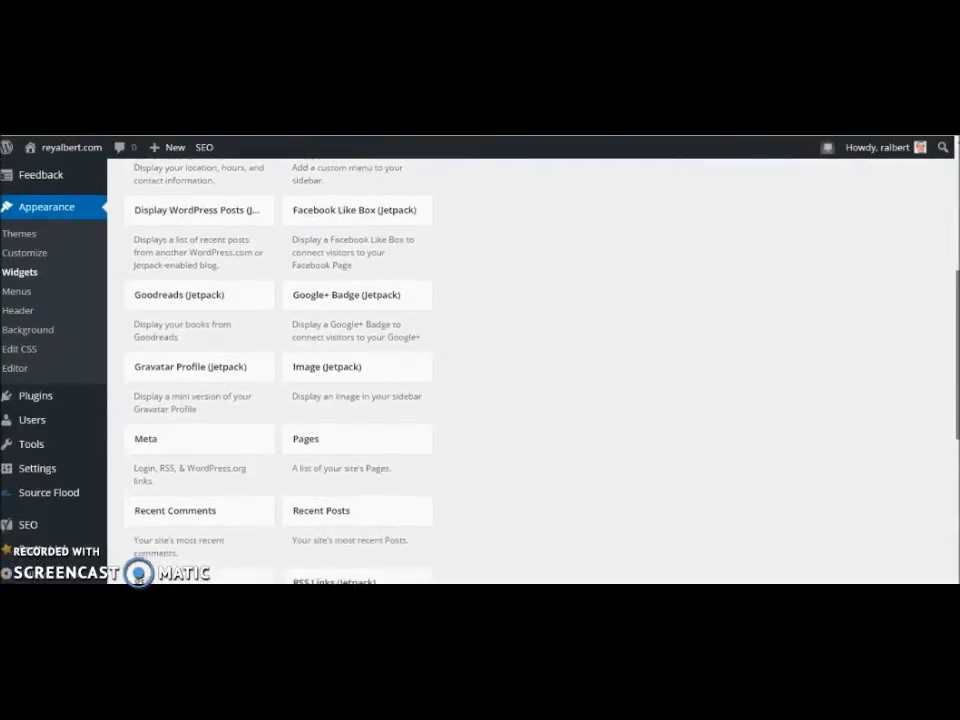
scroll(530, 370, "down", 4)
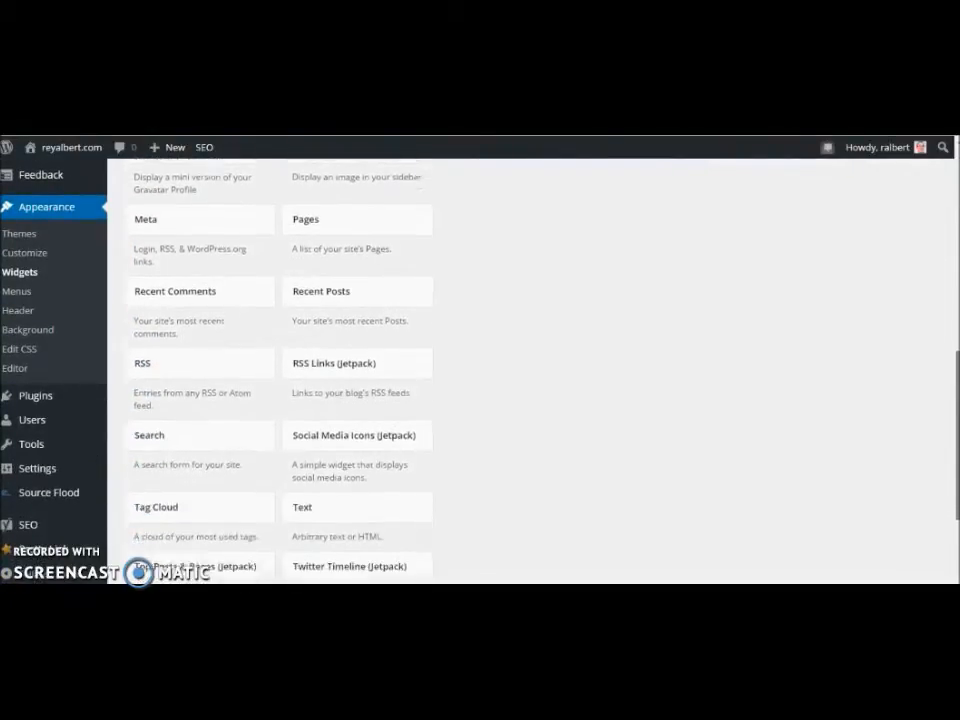
left_click_drag(339, 474, 784, 169)
left_click(768, 268)
mouse_move(768, 268)
left_mouse_down()
mouse_move(780, 266)
mouse_move(768, 265)
mouse_move(772, 274)
left_mouse_up()
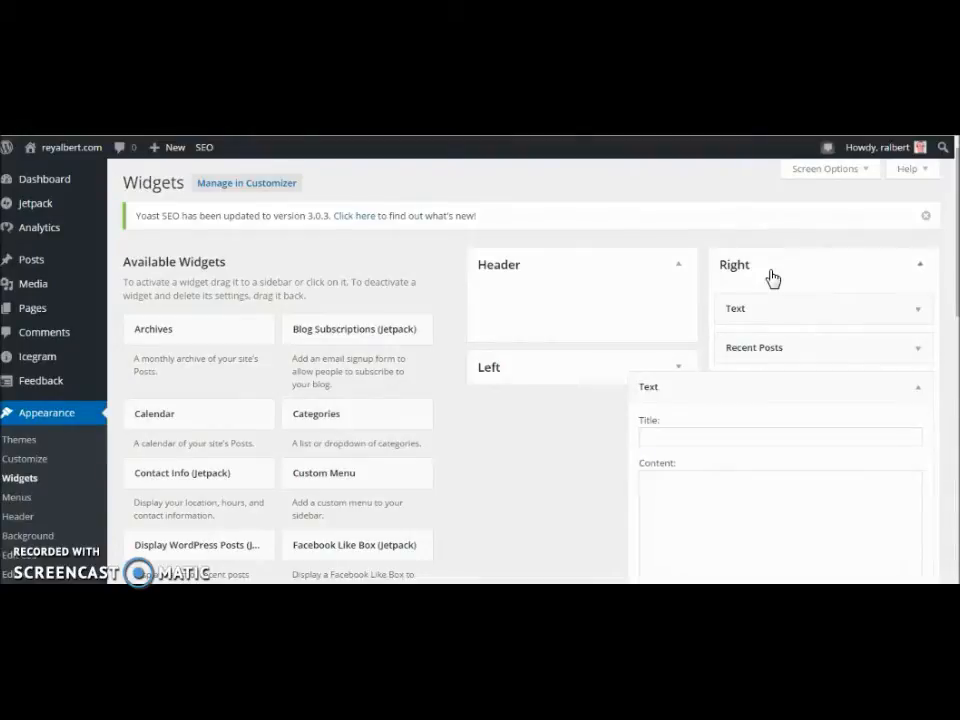
left_click(789, 276)
left_click(800, 279)
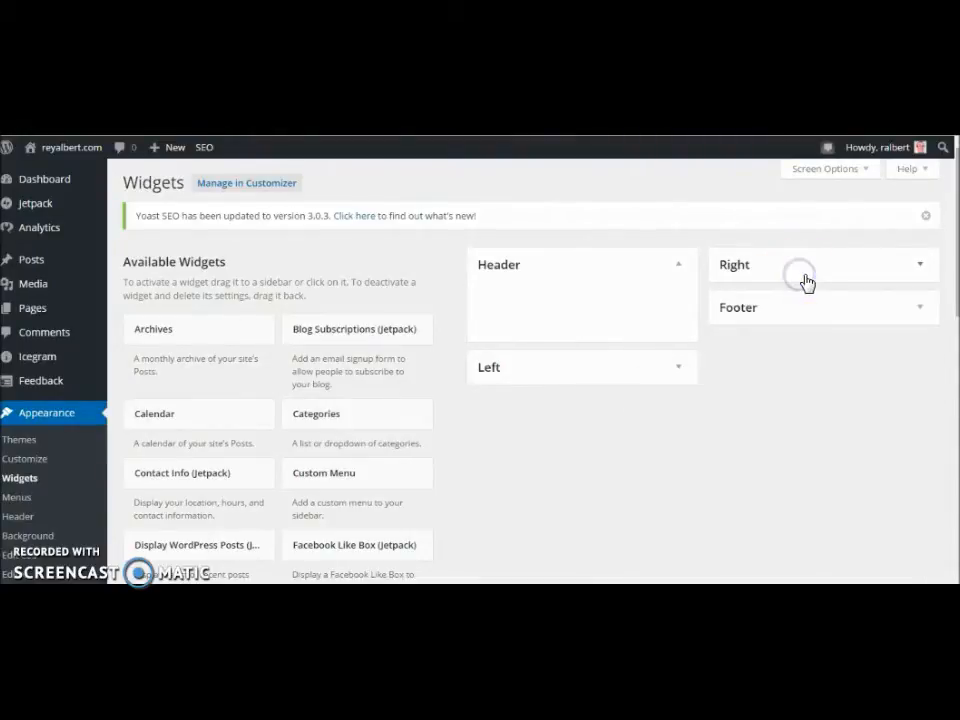
left_click(806, 280)
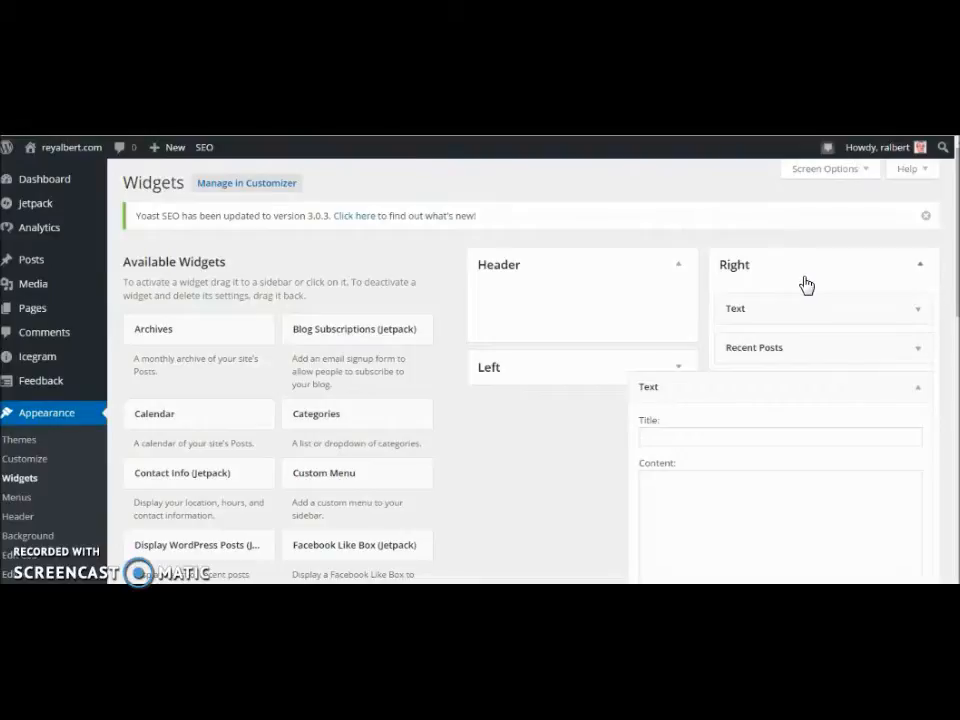
left_click(917, 395)
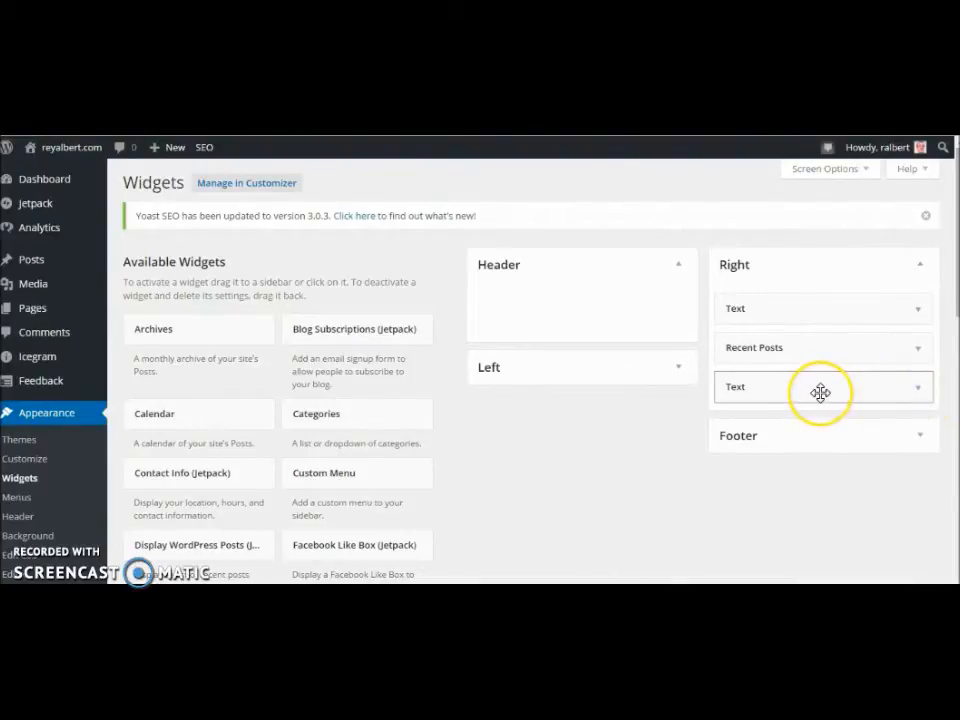
Step: Save the Text widget holding the GetResponse web form script above Recent Posts in the Right widget area, and close it
left_click_drag(818, 390, 894, 310)
left_click(919, 310)
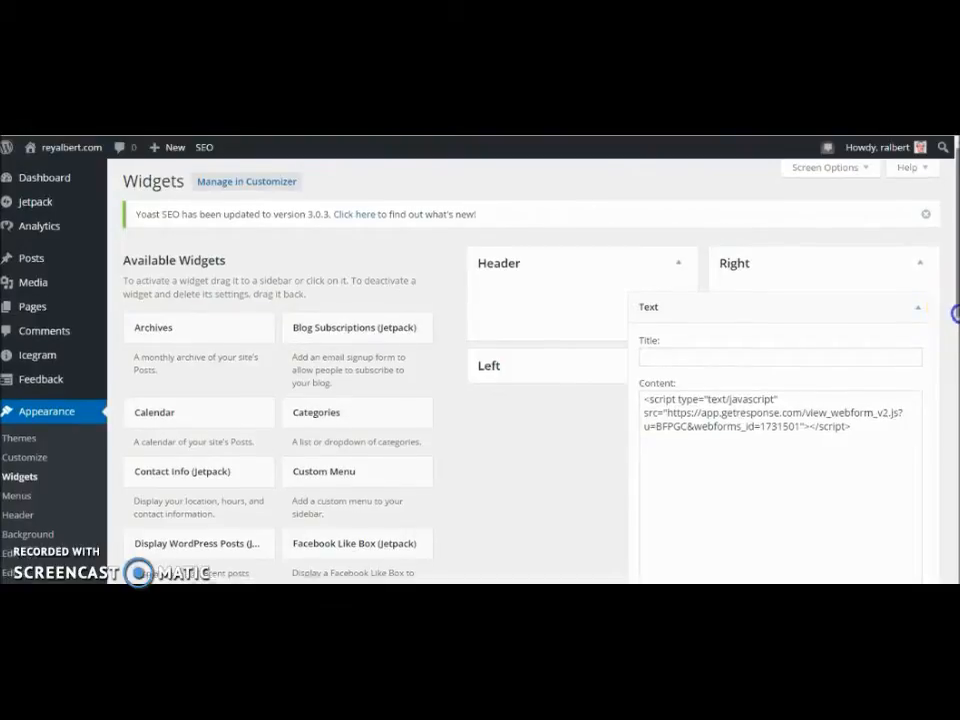
scroll(945, 310, "down", 2)
scroll(945, 400, "down", 1)
left_click(908, 527)
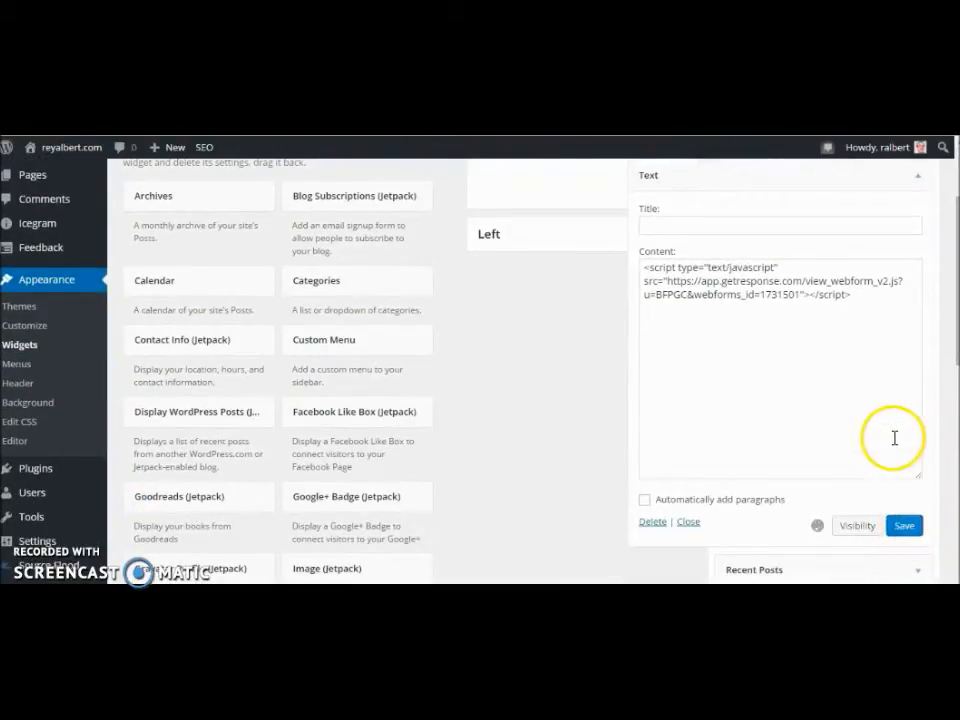
left_click(689, 522)
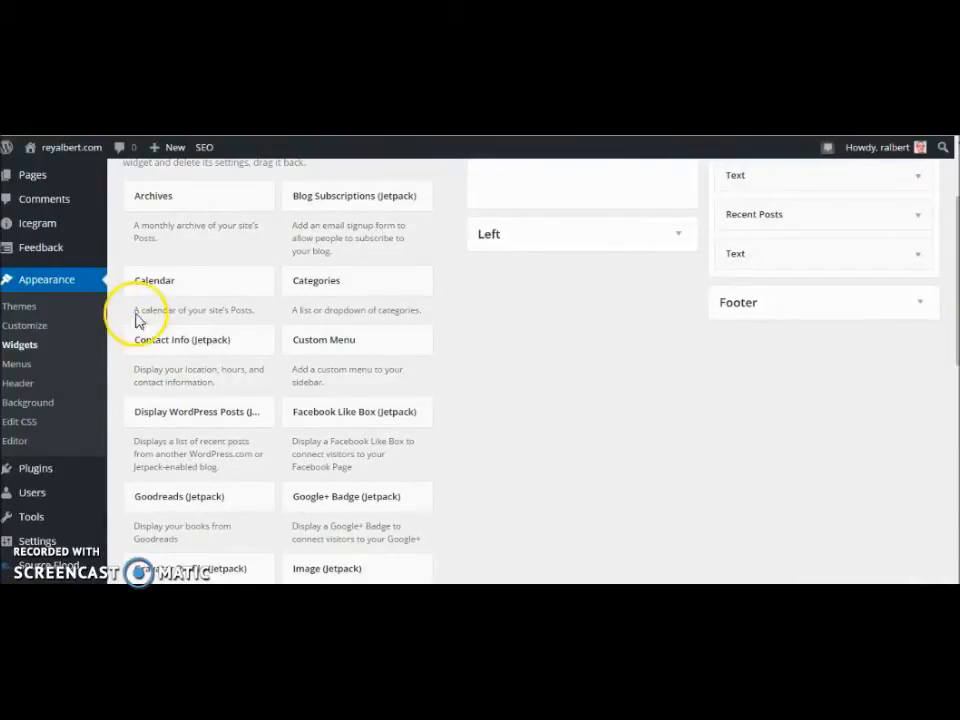
Step: Visit the public home page and check the sign-up form in its sidebar
mouse_move(47, 150)
left_click(46, 173)
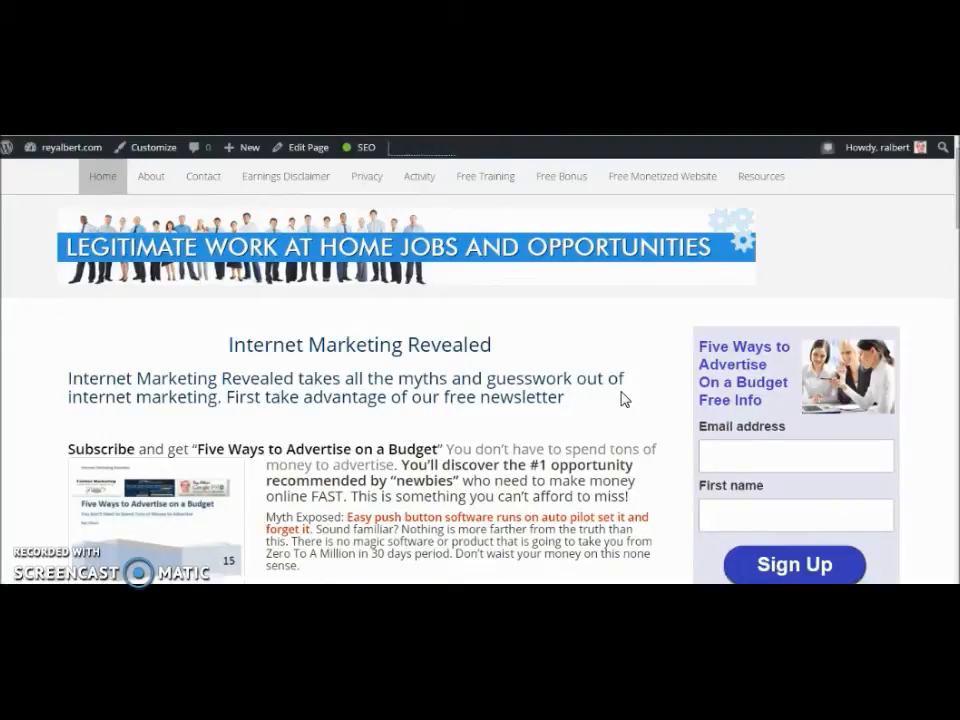
mouse_move(957, 229)
left_mouse_down()
mouse_move(957, 266)
mouse_move(957, 242)
left_mouse_up()
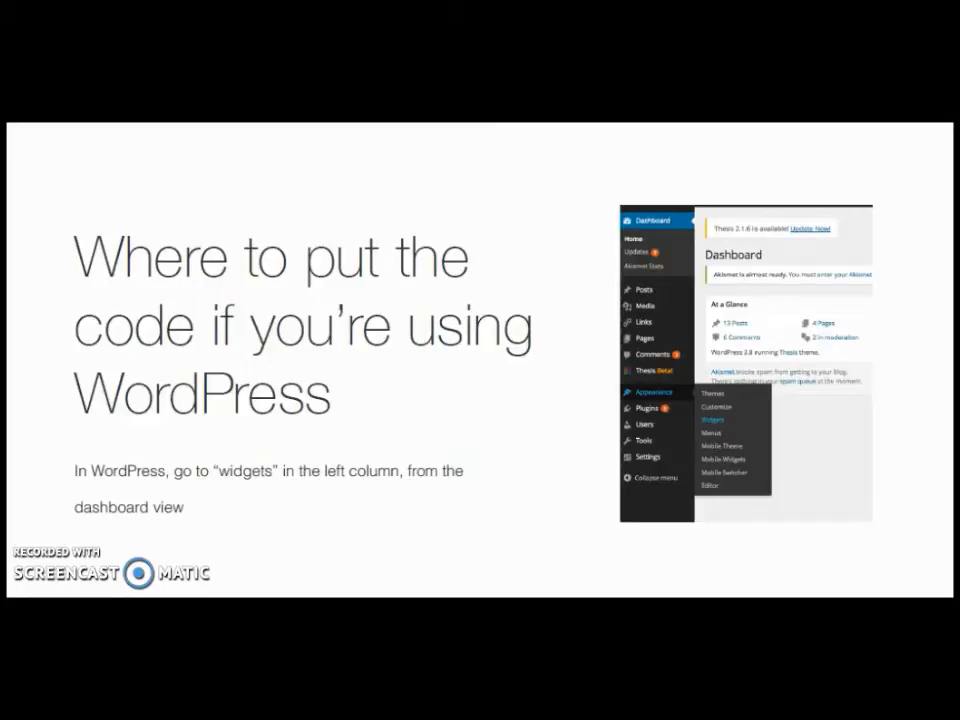
key("Right")
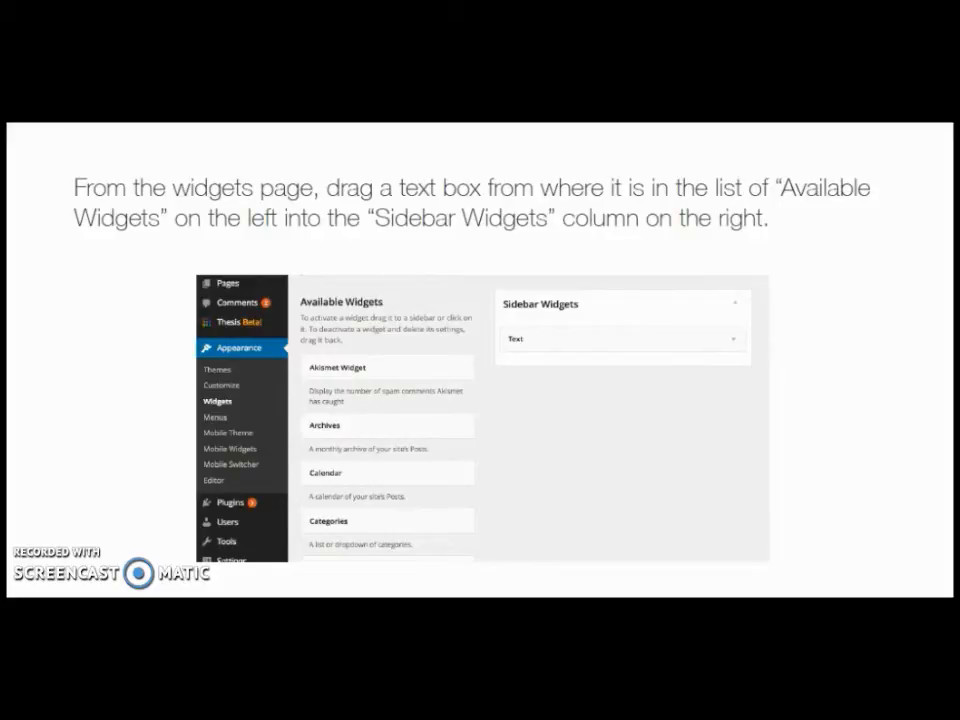
key("Right")
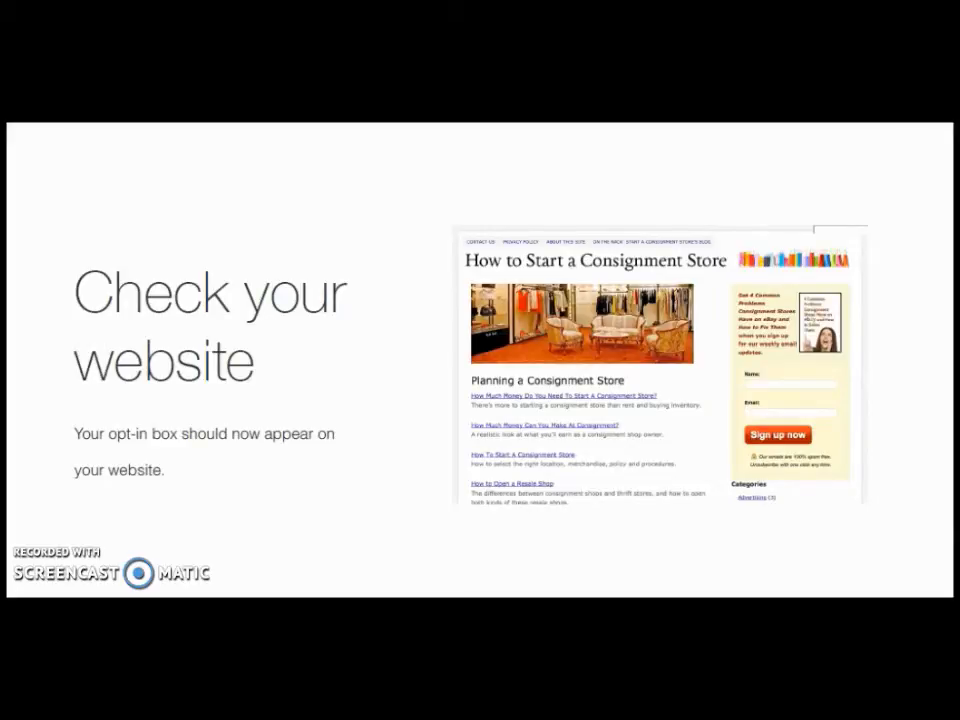
key("Right")
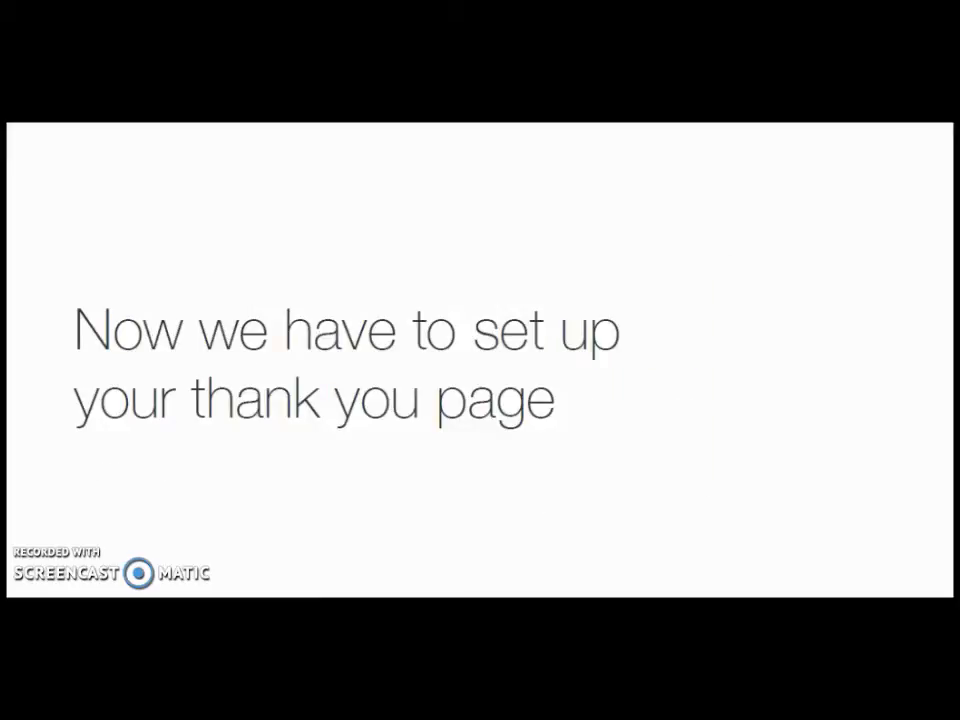
key("Right")
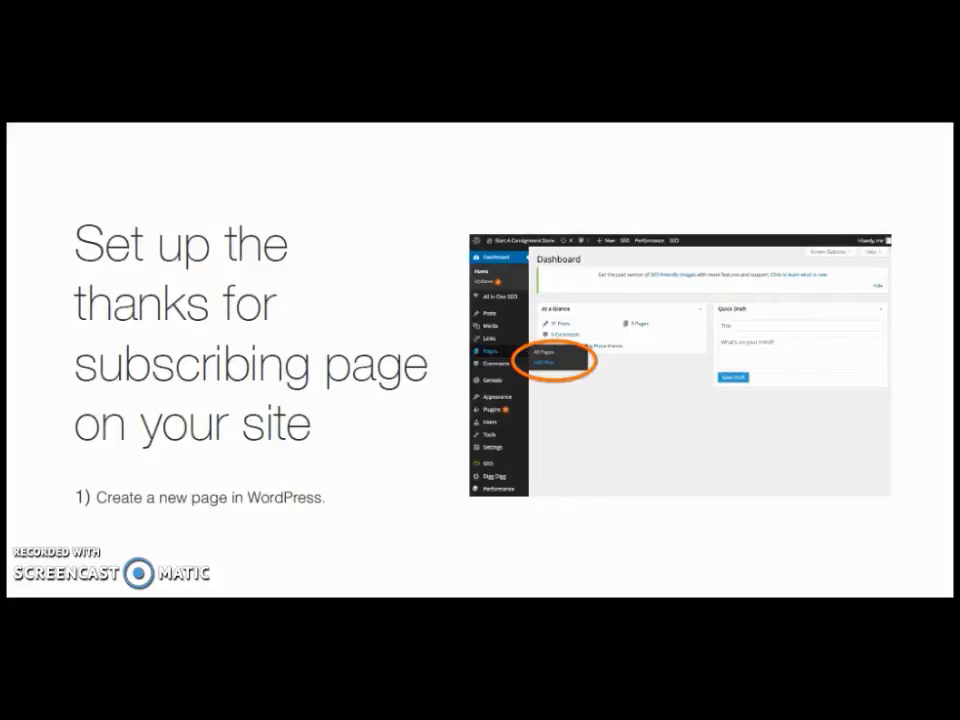
key("Right")
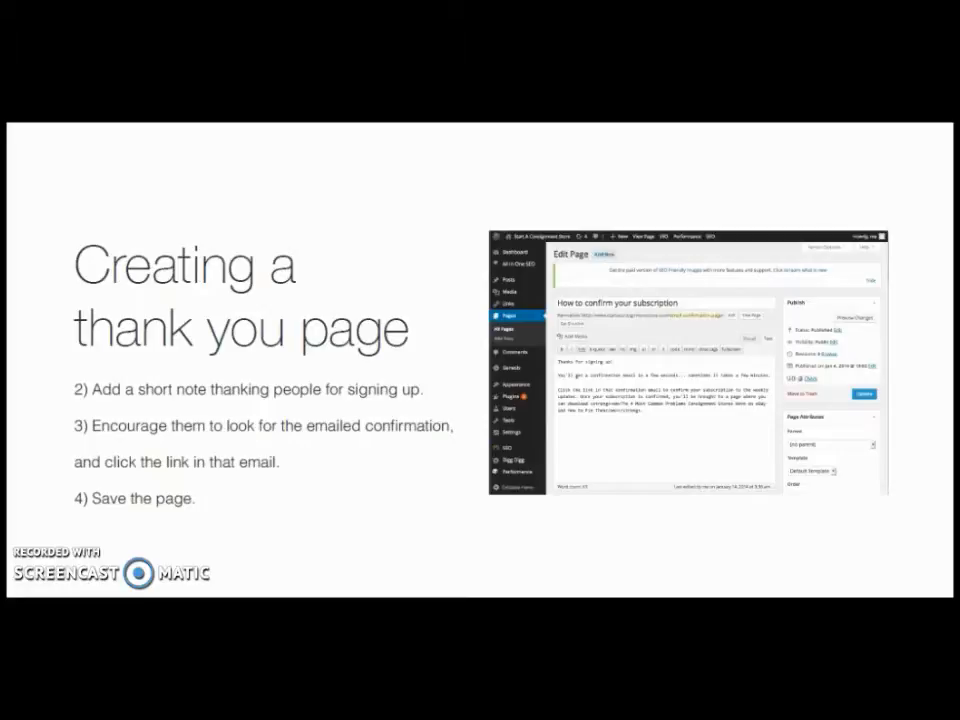